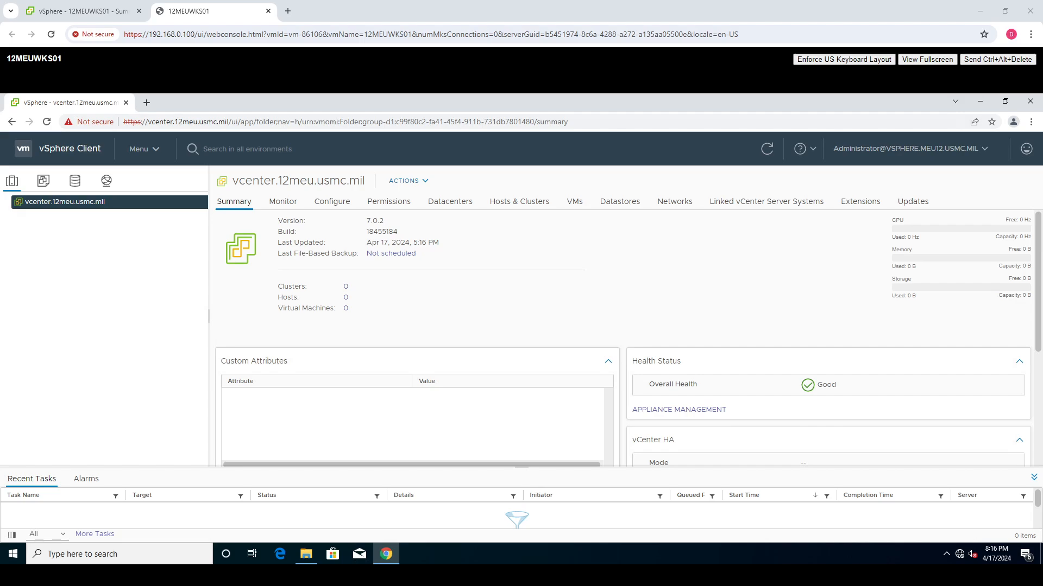
- Create a new datacenter named 12MEUDatacenter under vcenter.12meu.usmc.mil
right_click(36, 206)
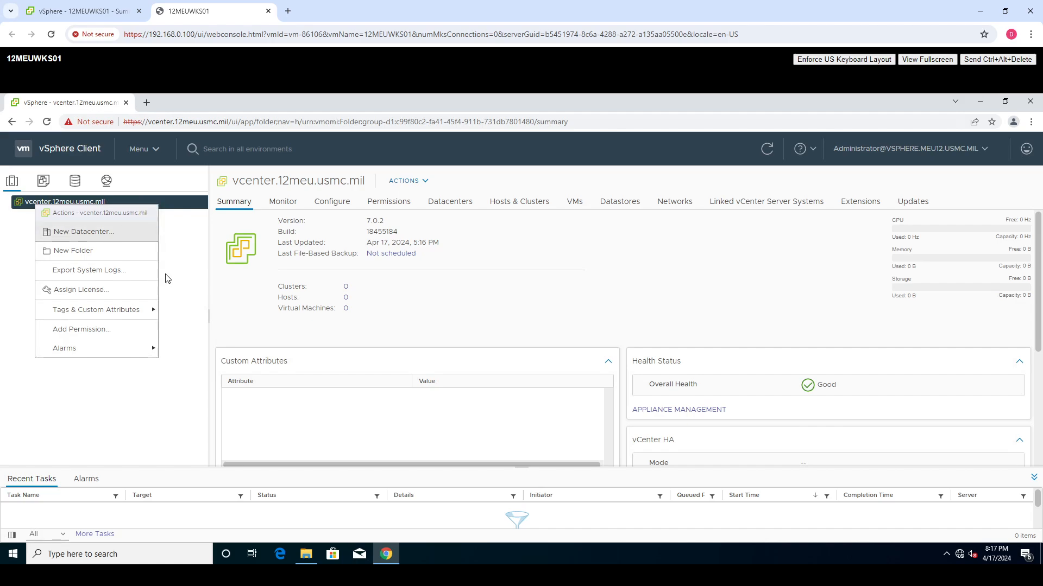
click(67, 234)
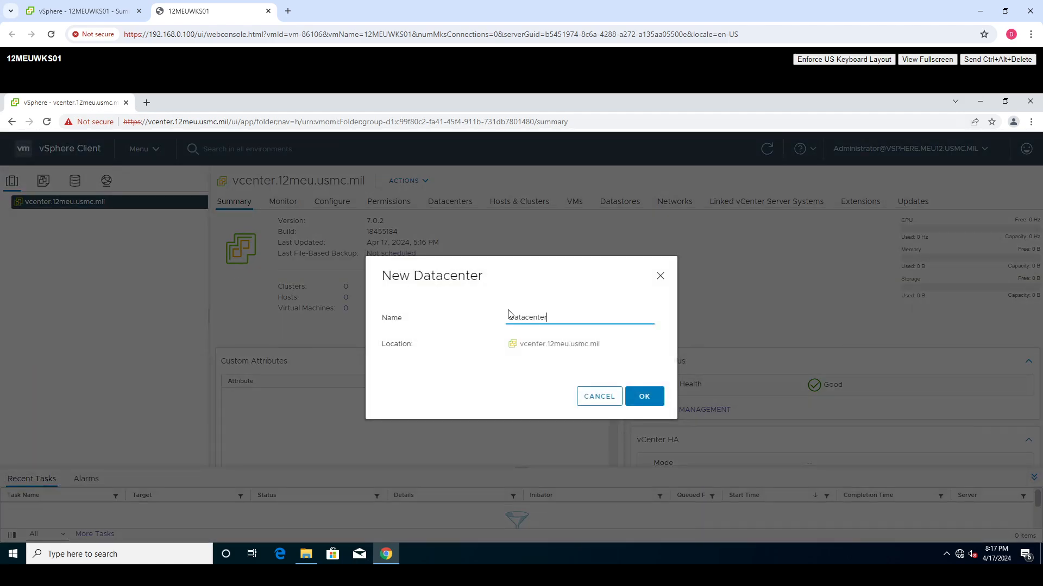
drag(562, 315, 402, 305)
text(12)
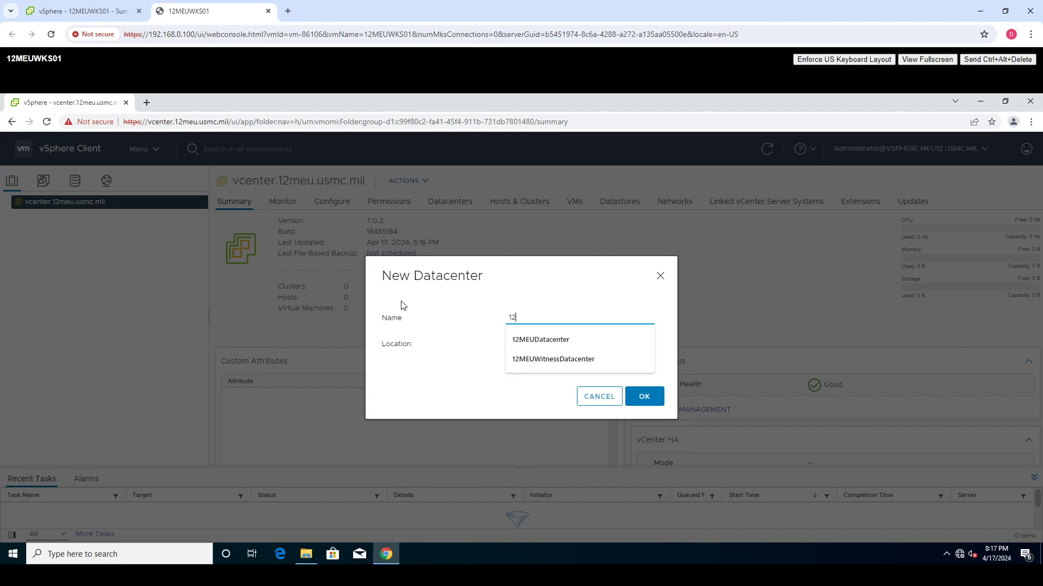
text(MEUDatacent)
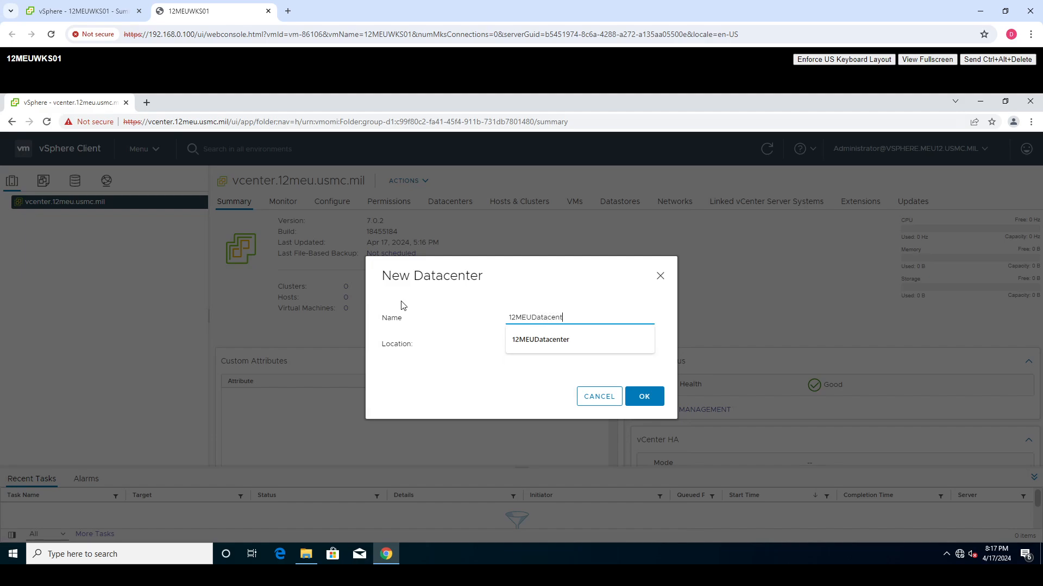
text(er)
click(641, 399)
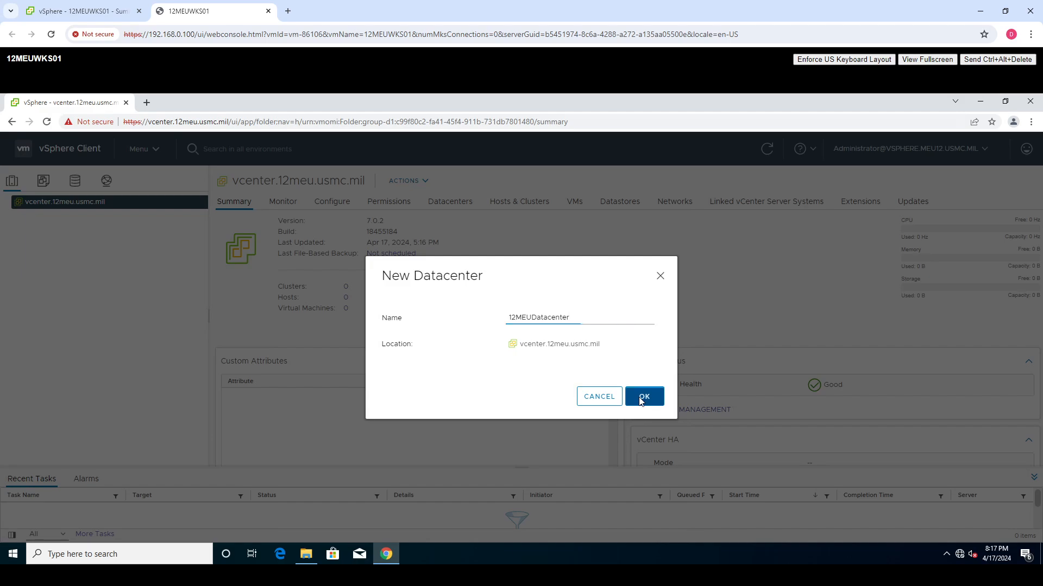
click(641, 399)
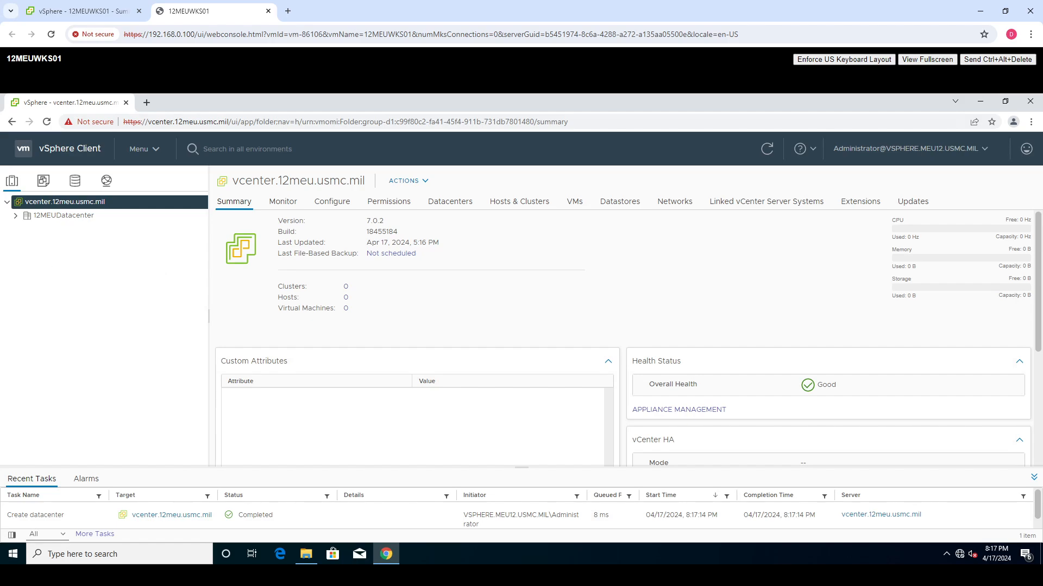
- Start a new cluster in 12MEUDatacenter and name it 12MEUVSANCluster
click(54, 217)
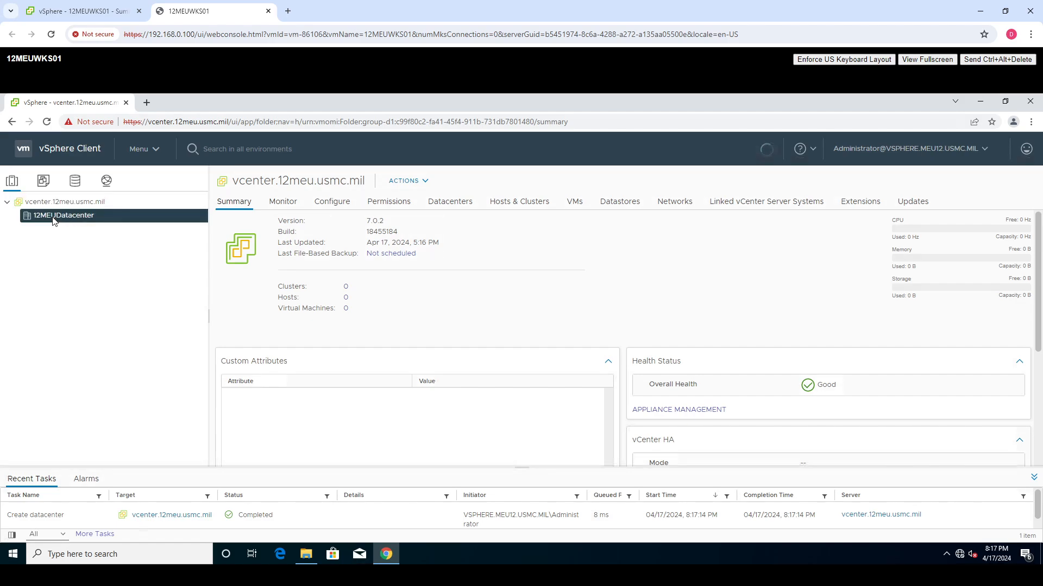
right_click(53, 217)
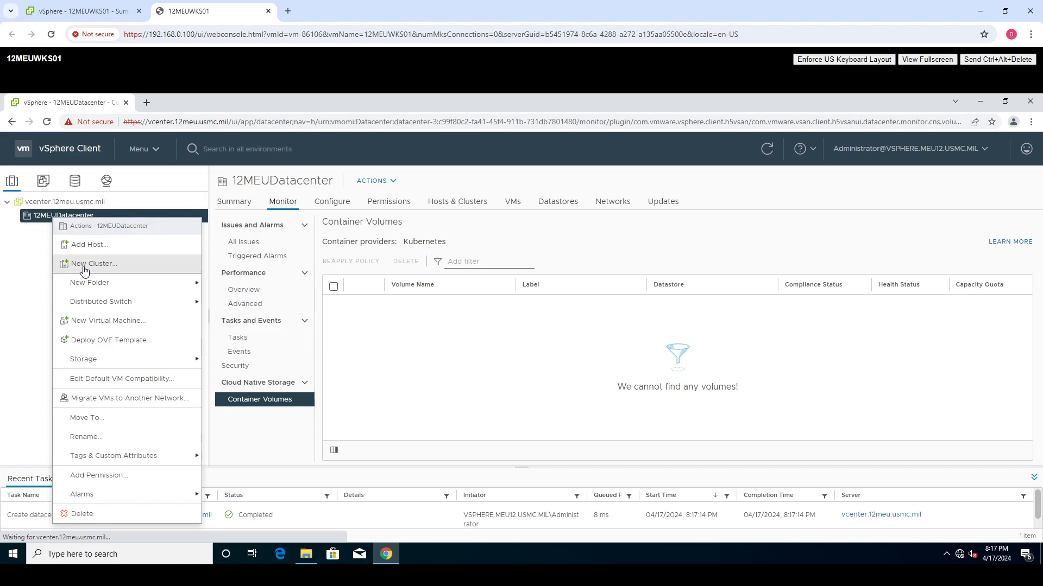
click(84, 264)
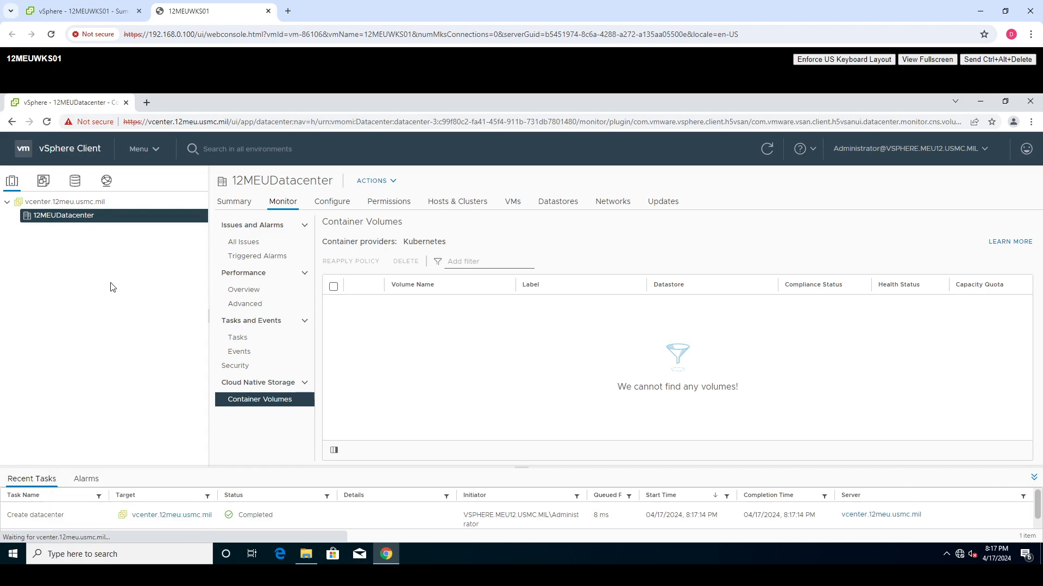
drag(579, 239, 462, 243)
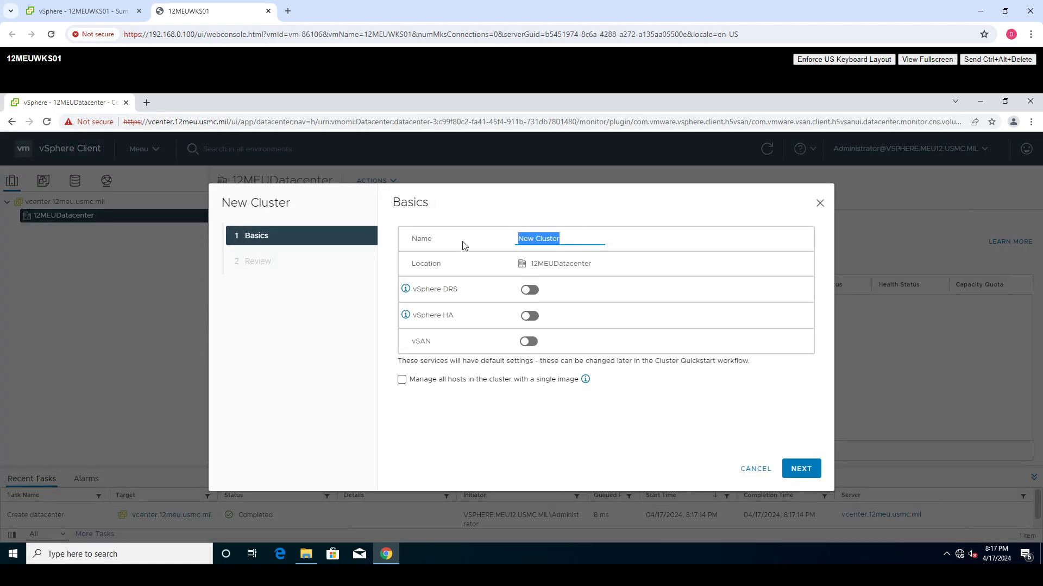
text(12MEUVSANCluster)
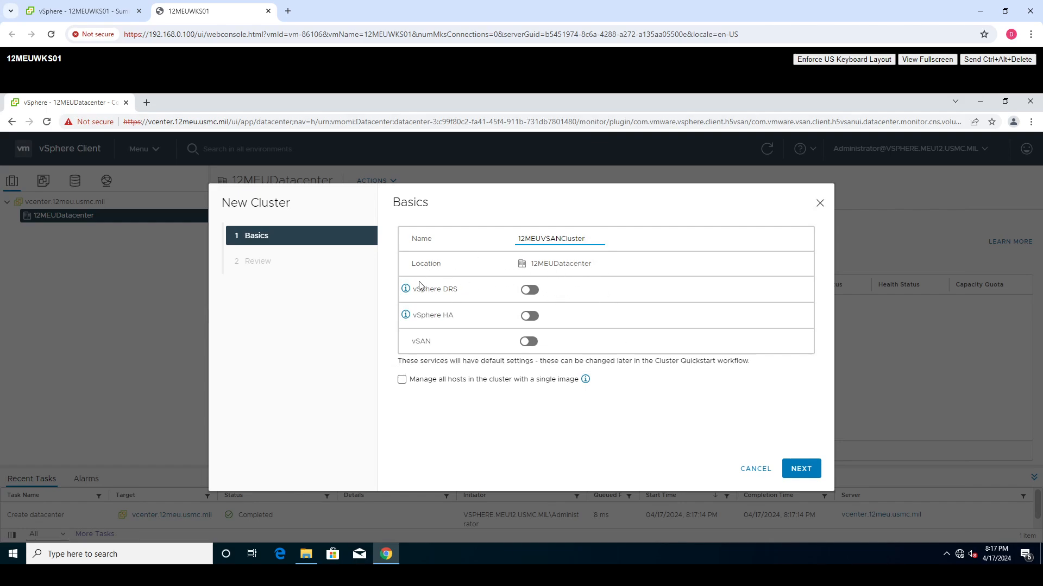
- Check the default settings for vSphere DRS and HA, and create the cluster with DRS, HA and vSAN disabled
click(407, 291)
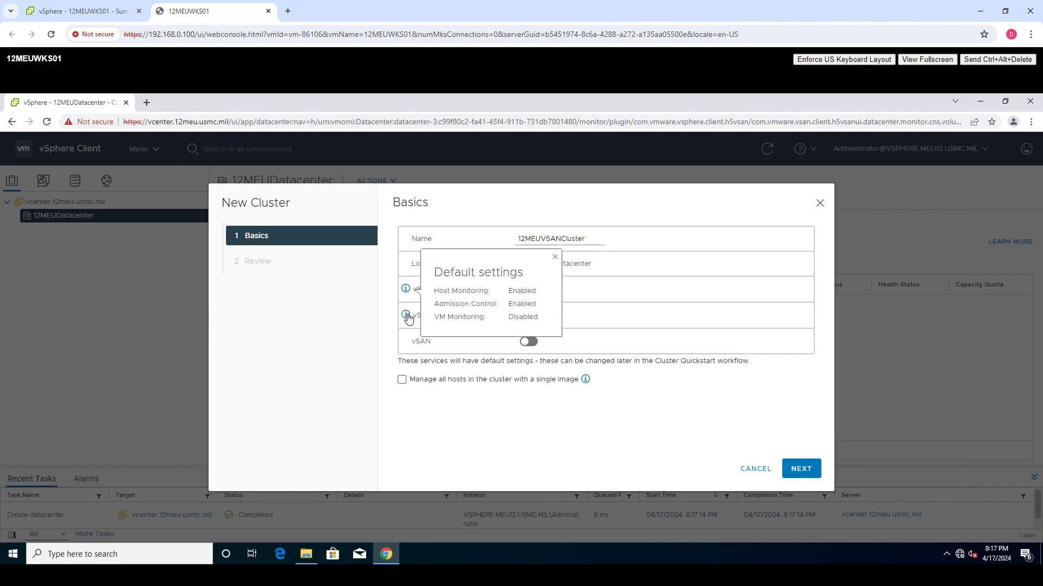
click(406, 316)
click(518, 445)
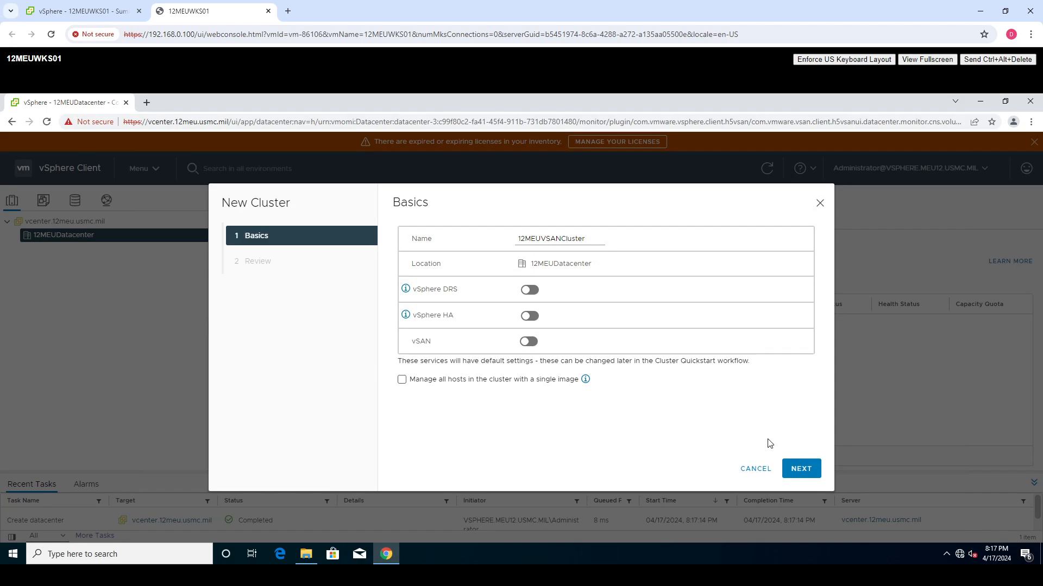
click(803, 469)
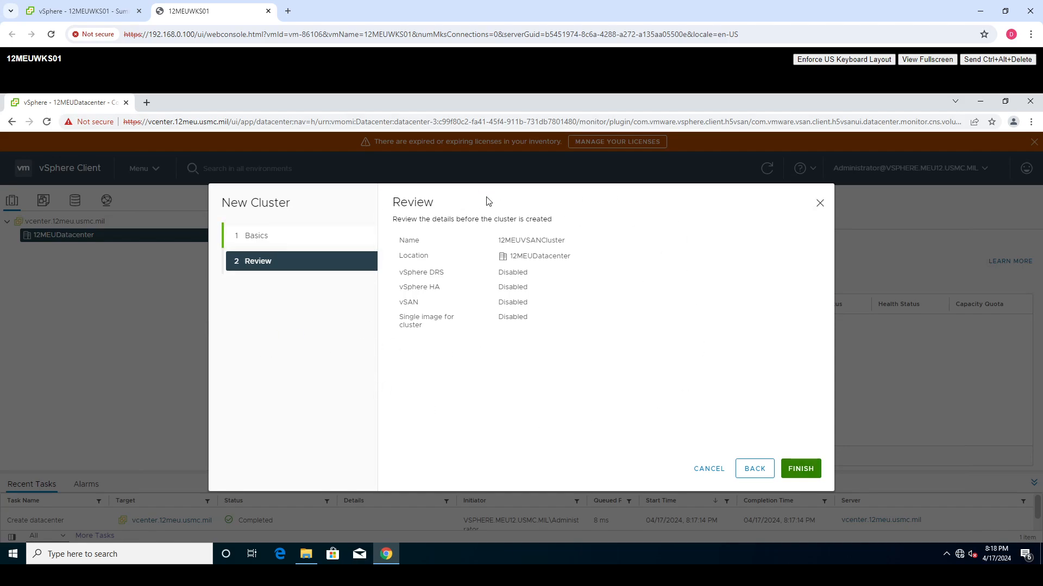
click(805, 461)
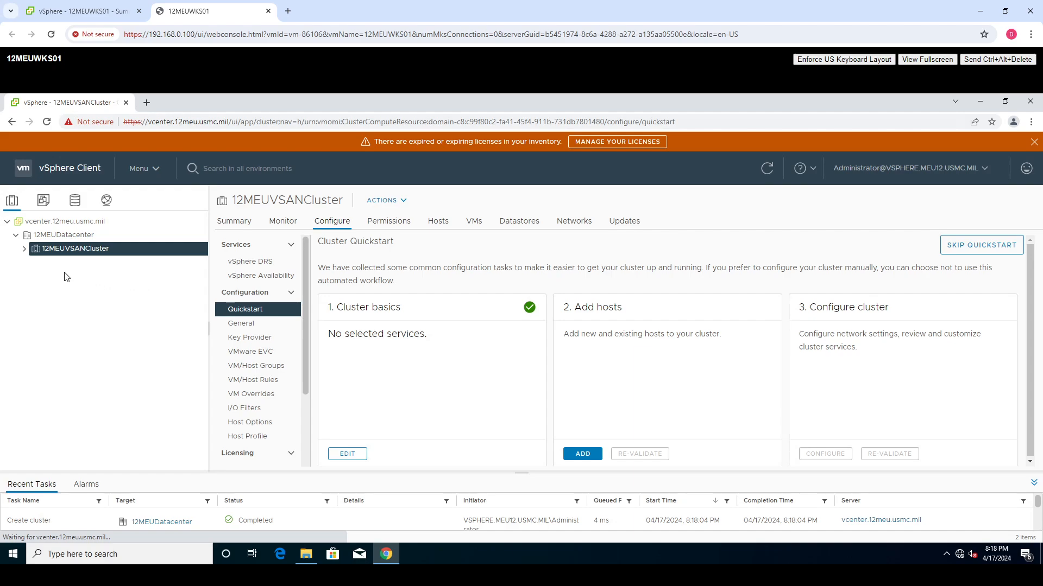
- View the summary of 12MEUVSANCluster and start adding new hosts to the cluster
click(245, 222)
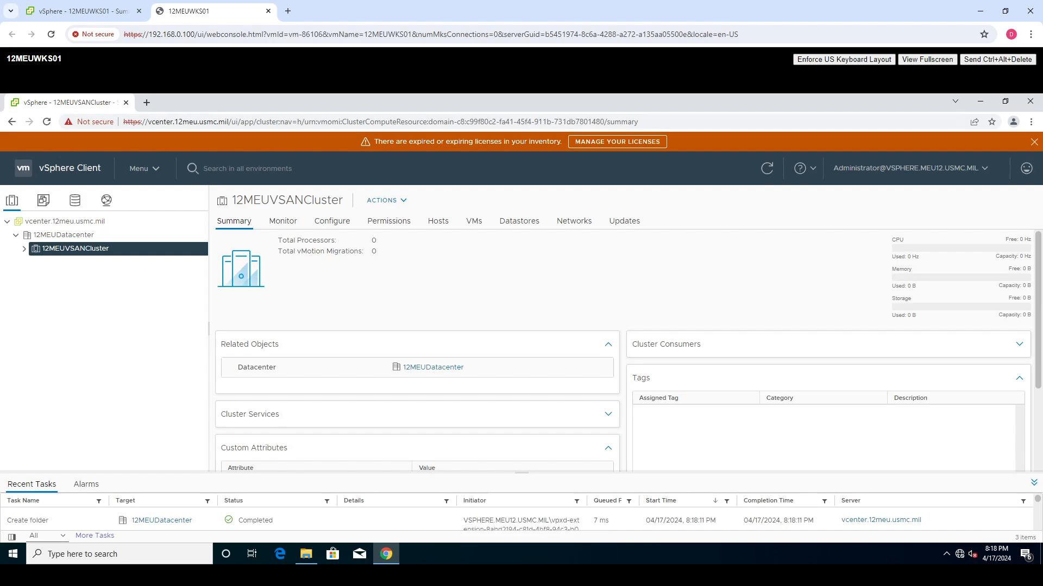
click(24, 248)
right_click(76, 253)
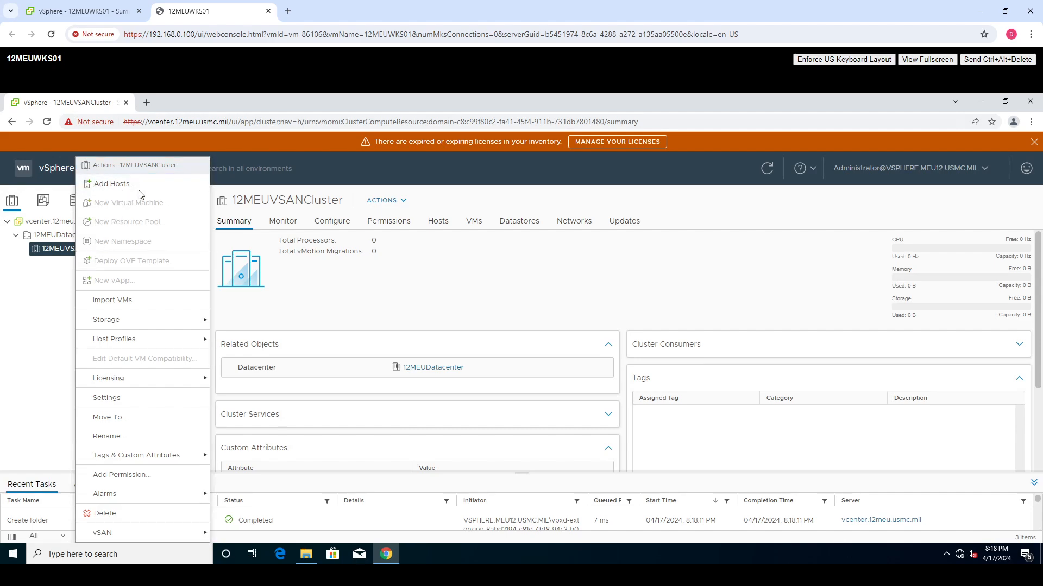
click(103, 186)
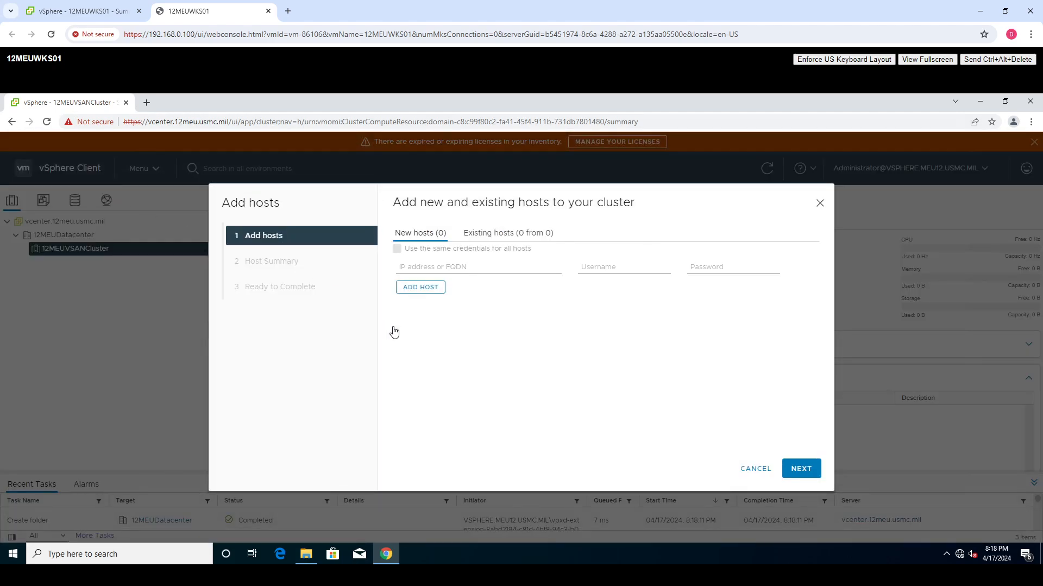
click(503, 238)
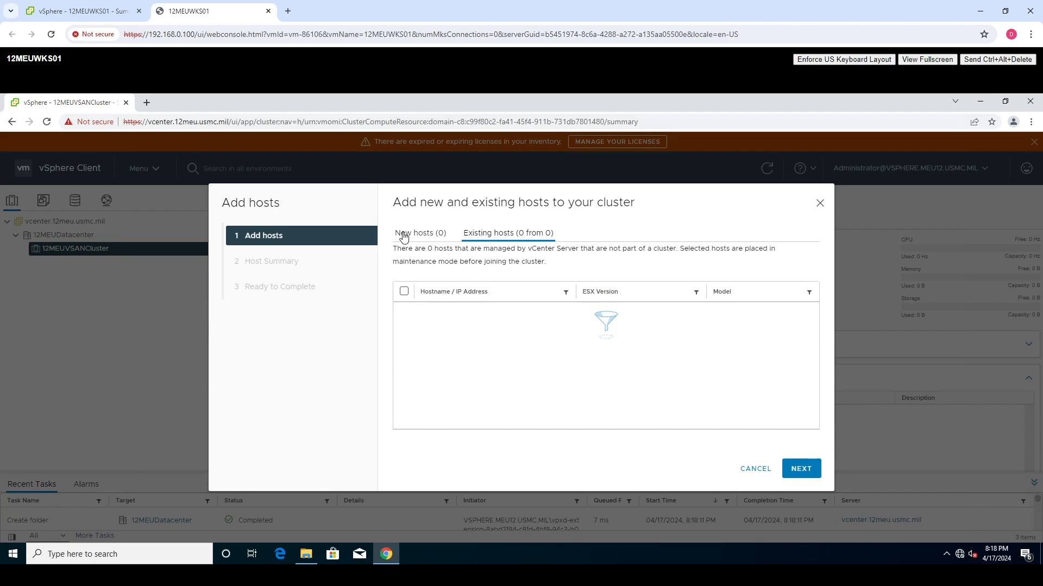
click(422, 234)
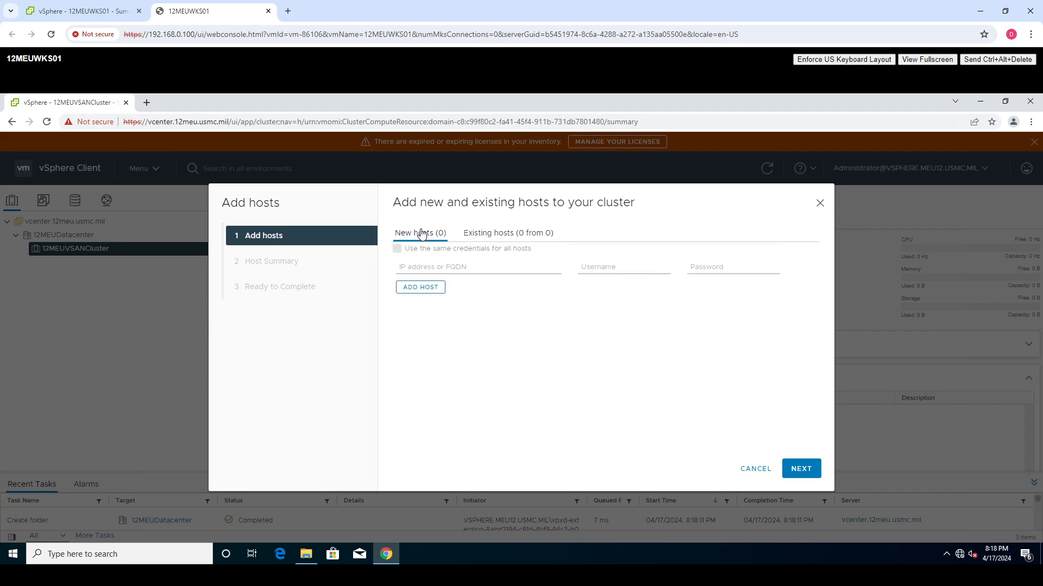
- Enter 12meuesxi01 as the first new host, with username root and the host's password
click(426, 267)
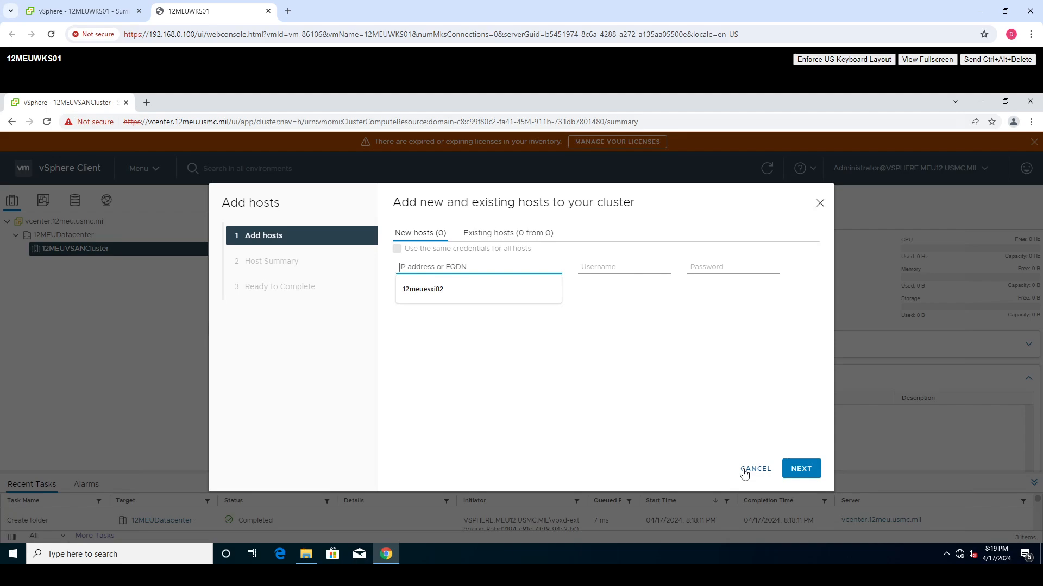
text(12)
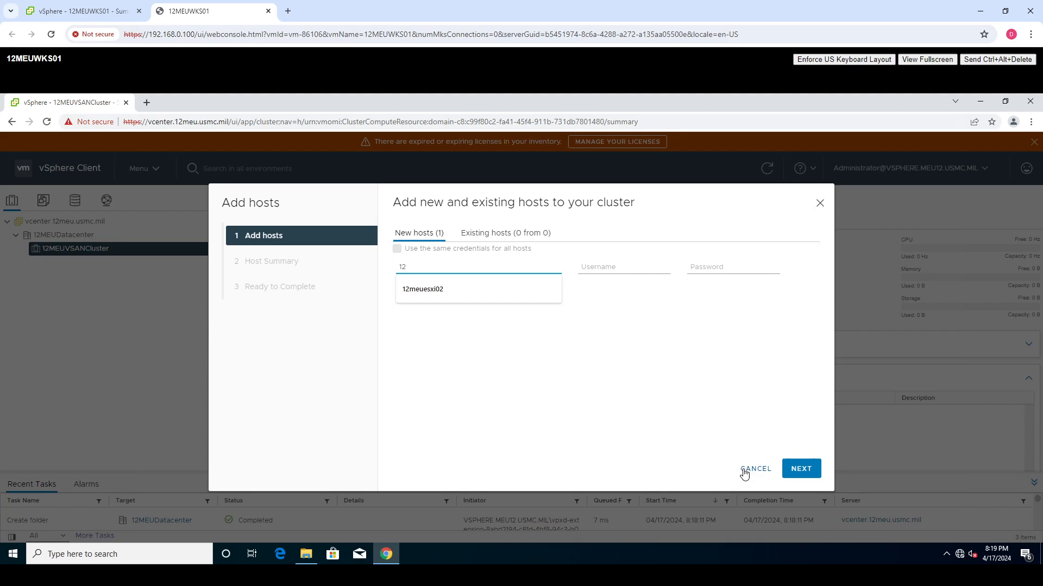
text(meuesxi01)
key(Tab)
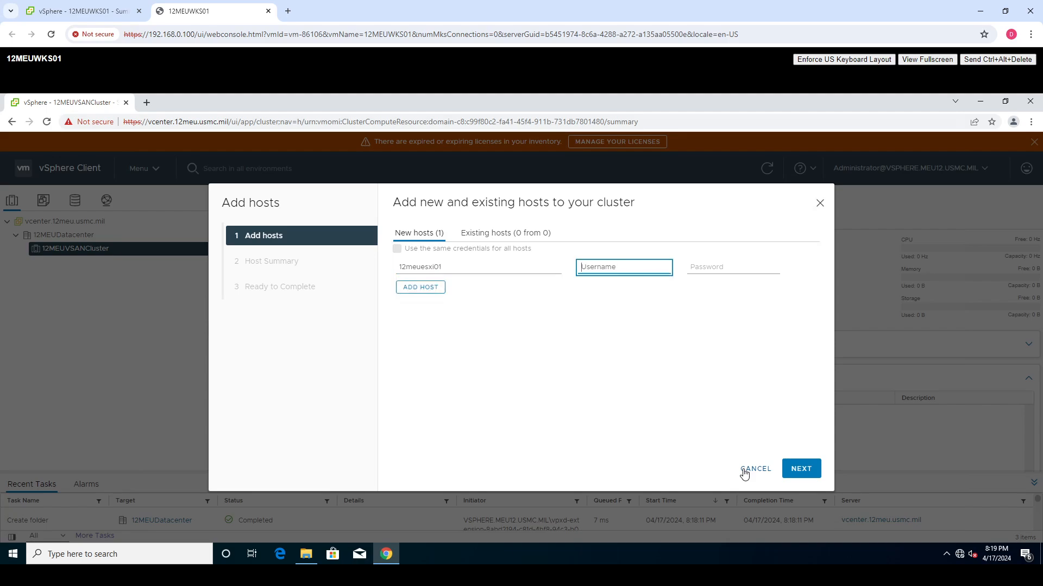
text(root)
key(Tab)
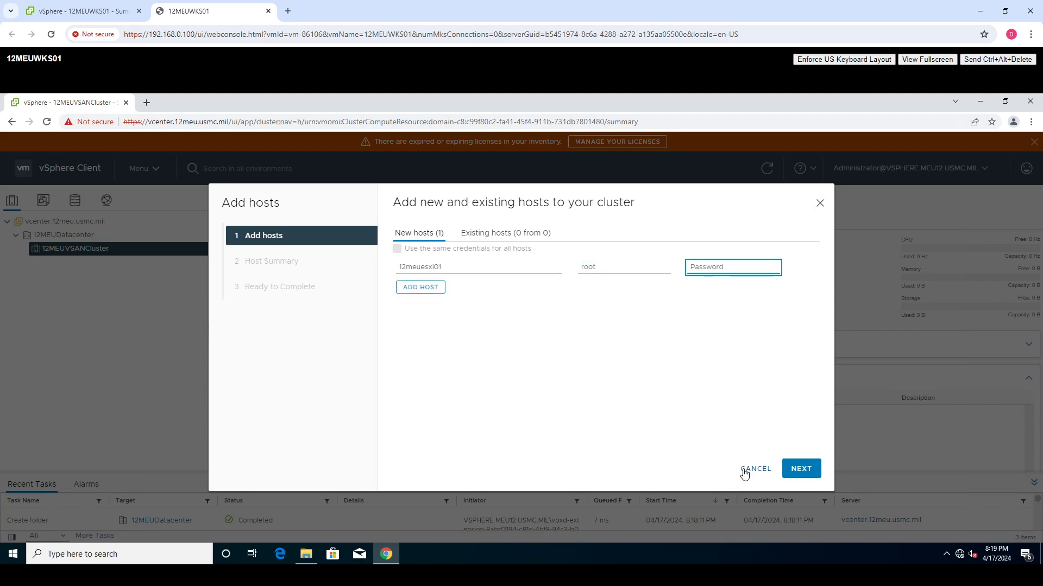
text(••••••••••••••••)
- Add 12MEUESXI02 as a second host, using the same credentials for all hosts
click(430, 291)
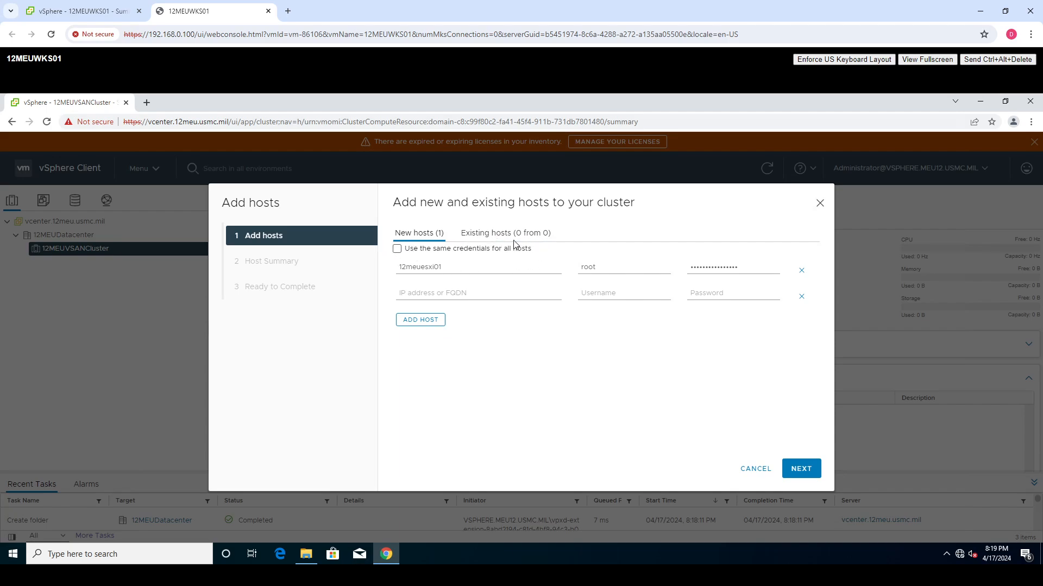
click(397, 248)
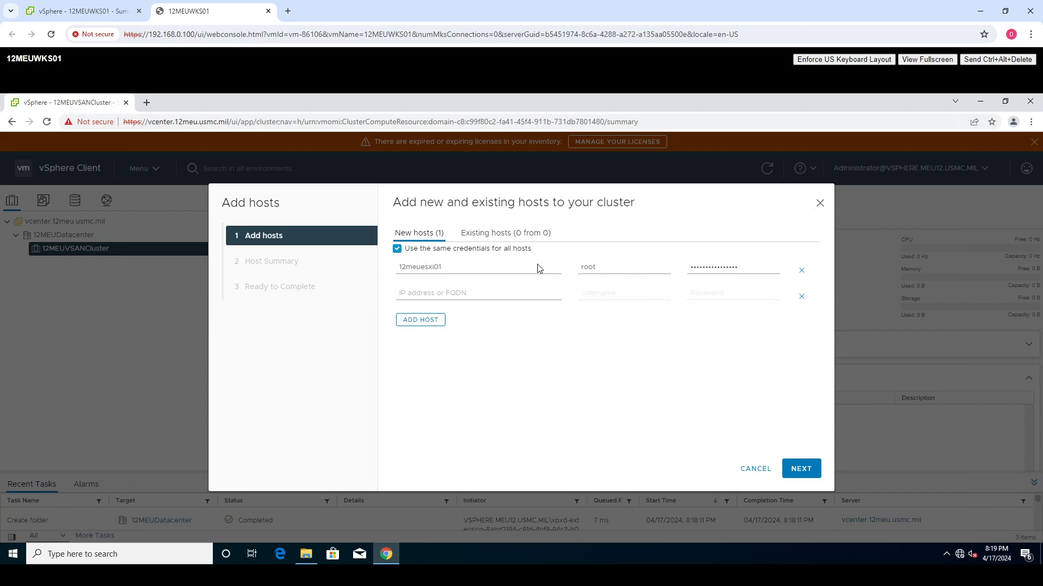
click(489, 295)
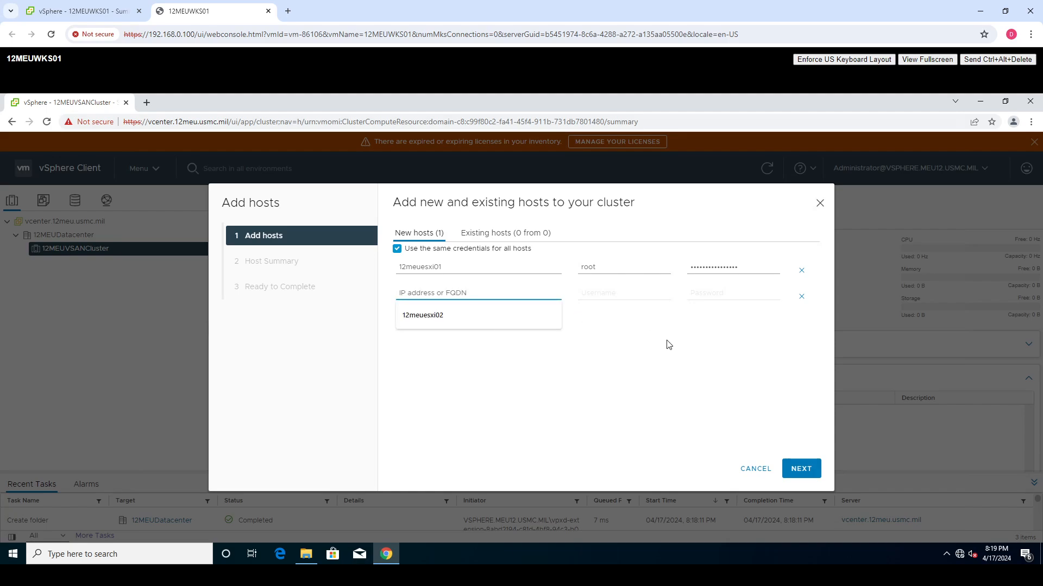
text(12MEU)
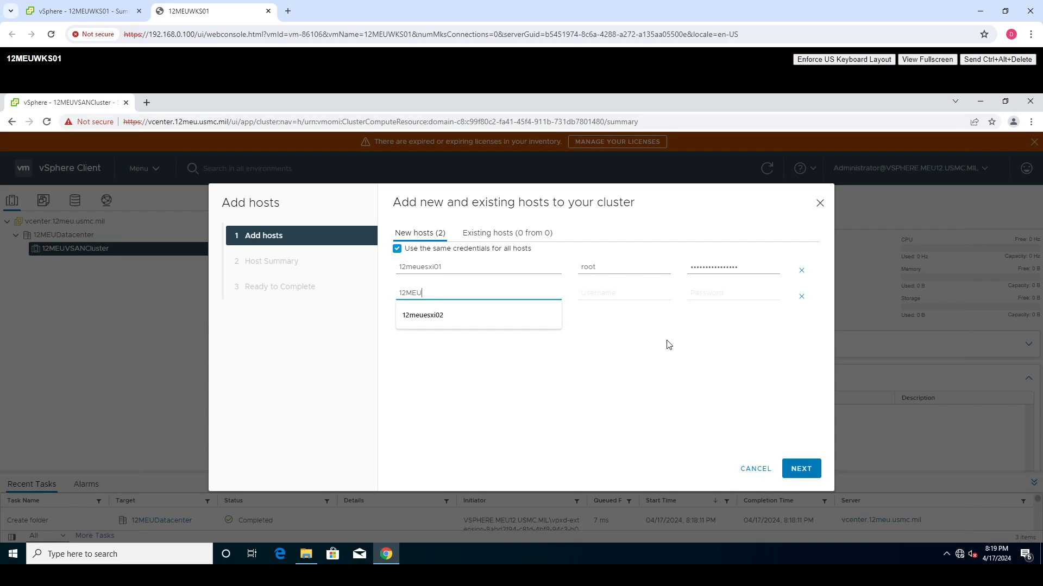
text(ESXI02)
click(516, 403)
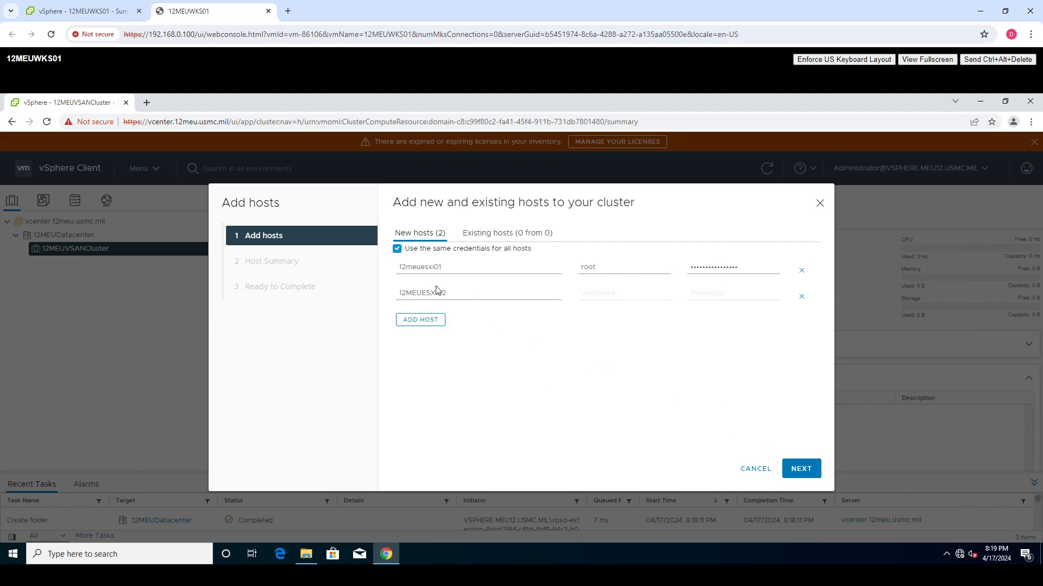
- Accept the certificate thumbprints of both hosts and complete adding them to the cluster
click(807, 468)
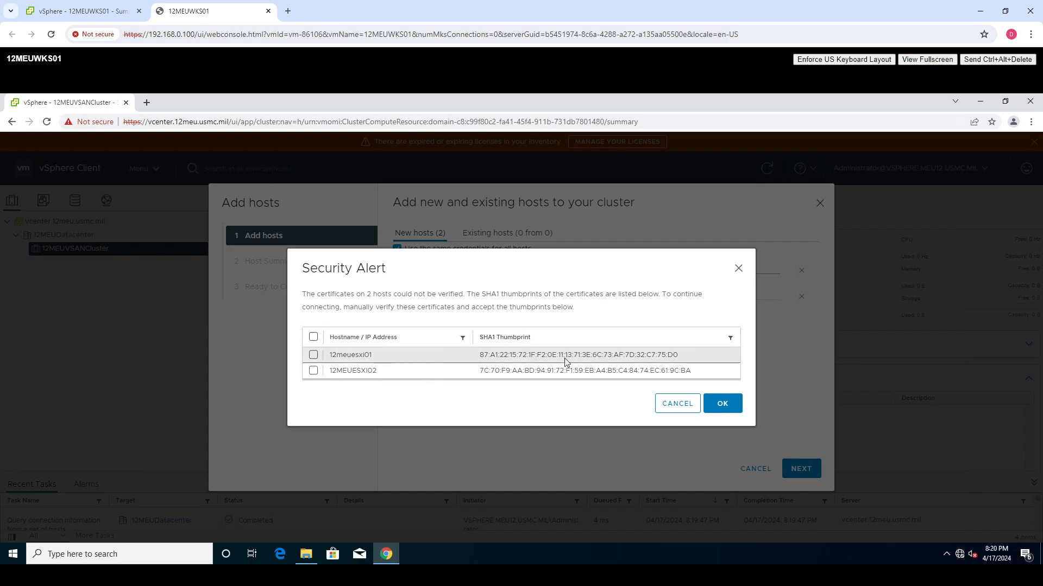
click(314, 337)
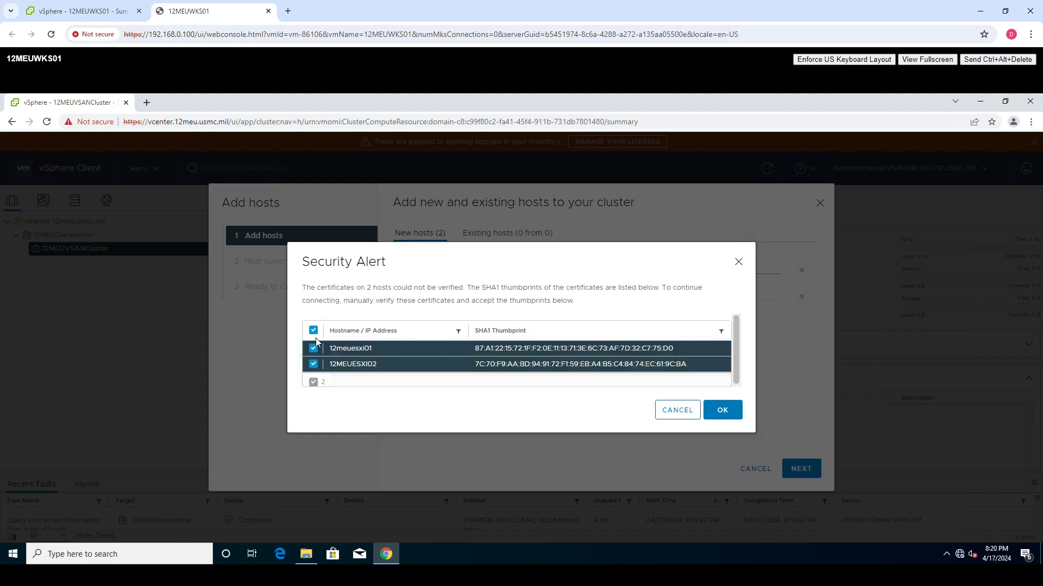
click(722, 412)
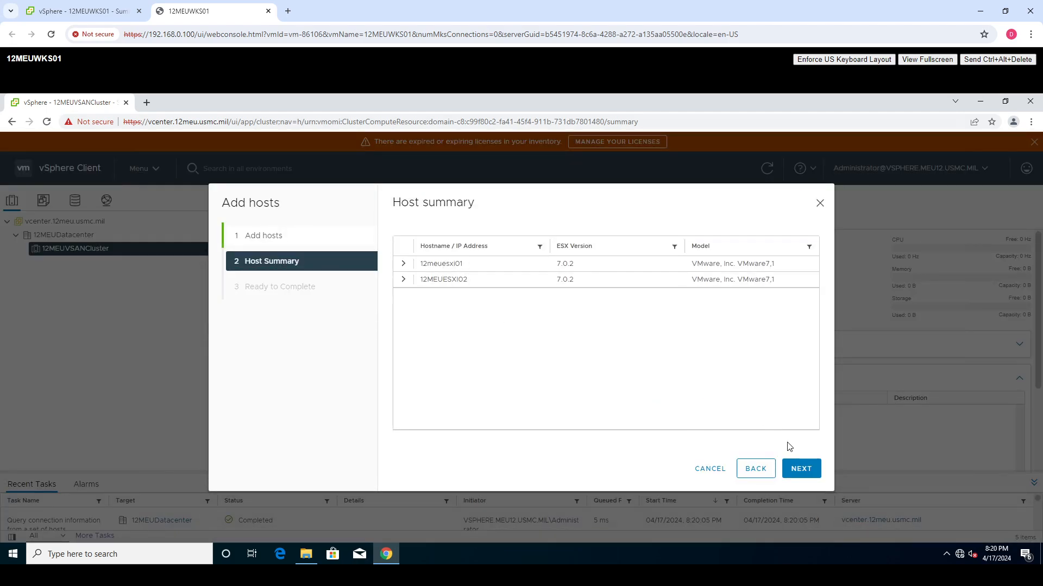
click(796, 469)
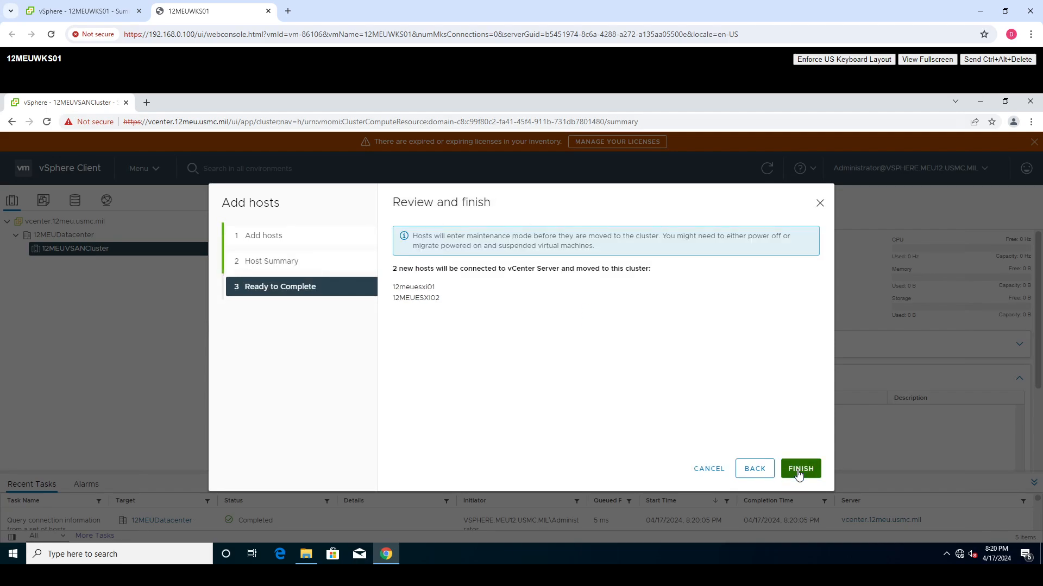
click(799, 471)
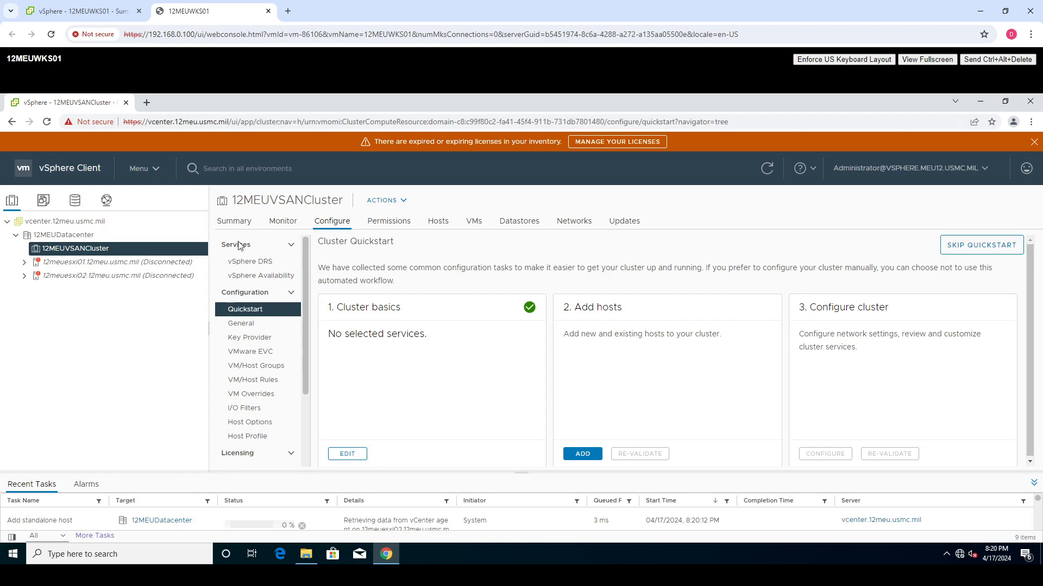
- Start adding a host directly to 12MEUDatacenter, entering 12meuesxi03.12meu.usmc.mil as its host name
click(222, 226)
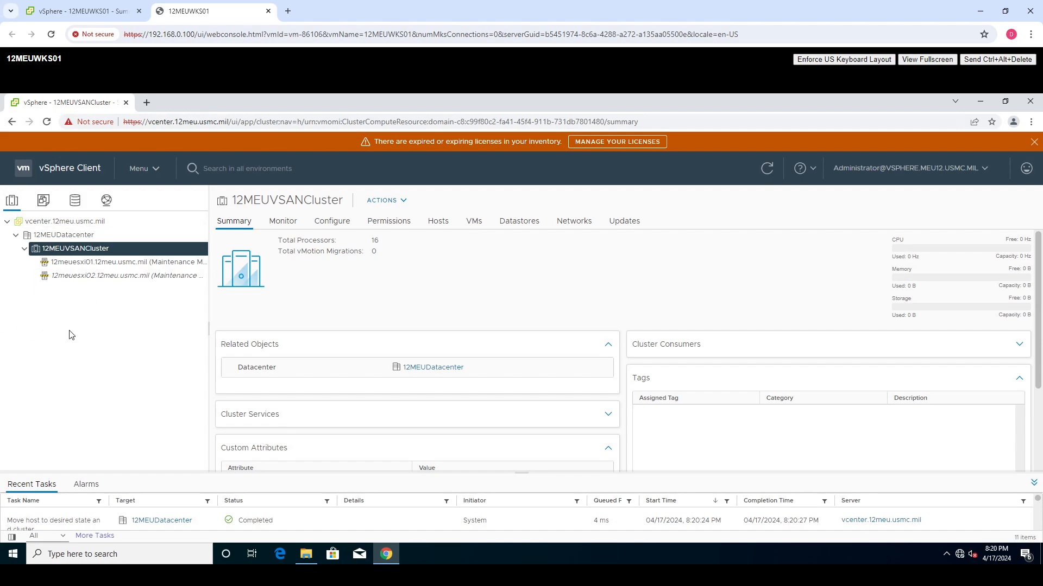
click(77, 237)
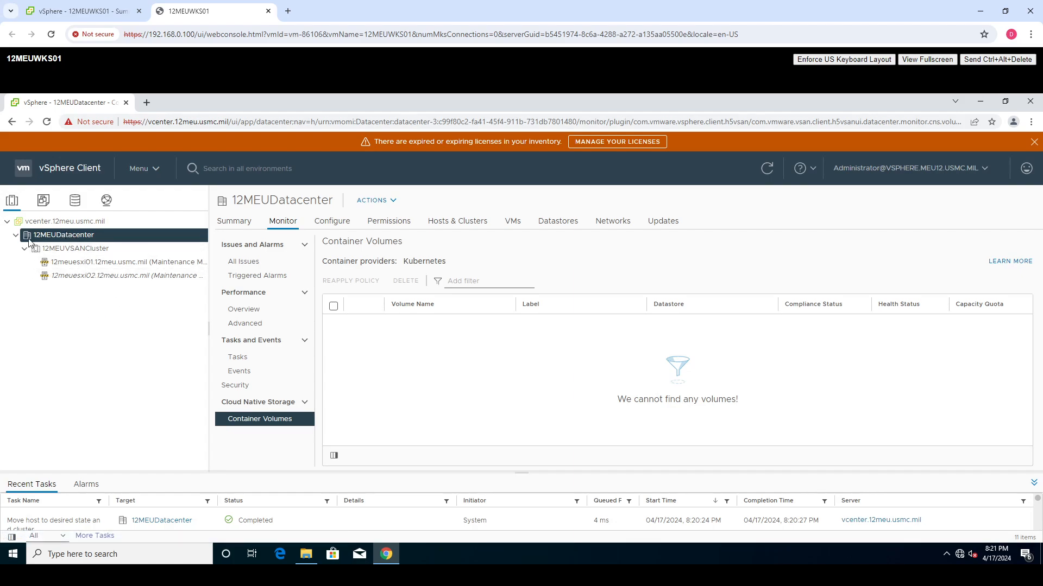
right_click(67, 238)
click(125, 263)
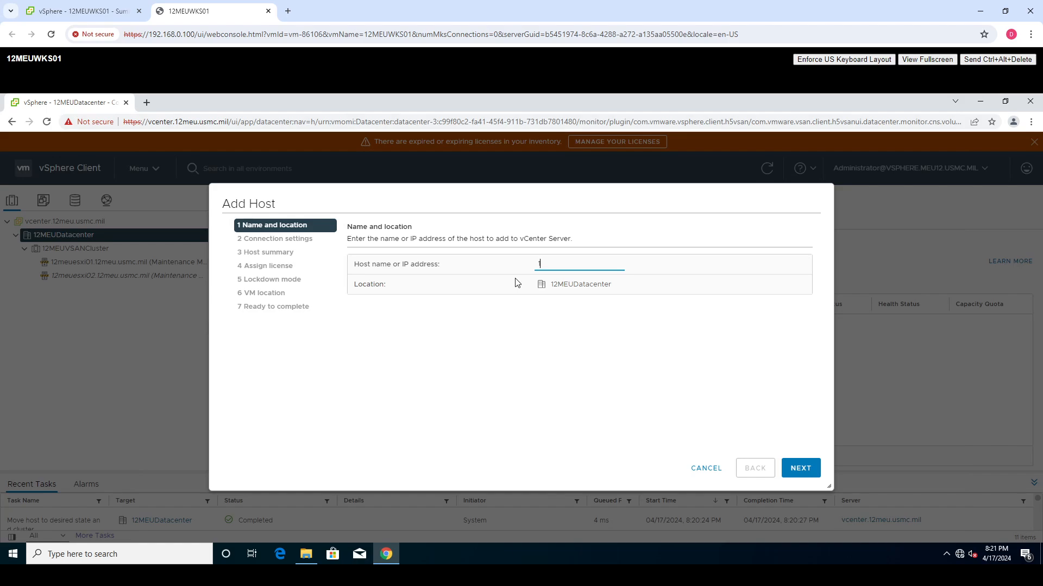
text(12meuesx)
key(alt)
click(605, 262)
click(802, 468)
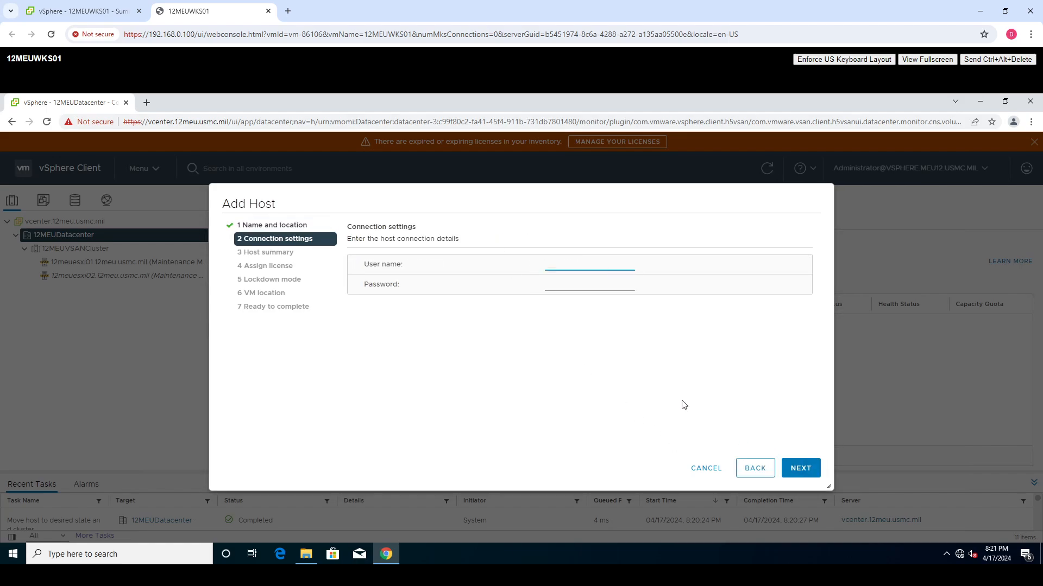
- Enter the host's connection credentials with user name root and its password, and agree to replace its certificate
text(root)
key(Tab)
click(802, 468)
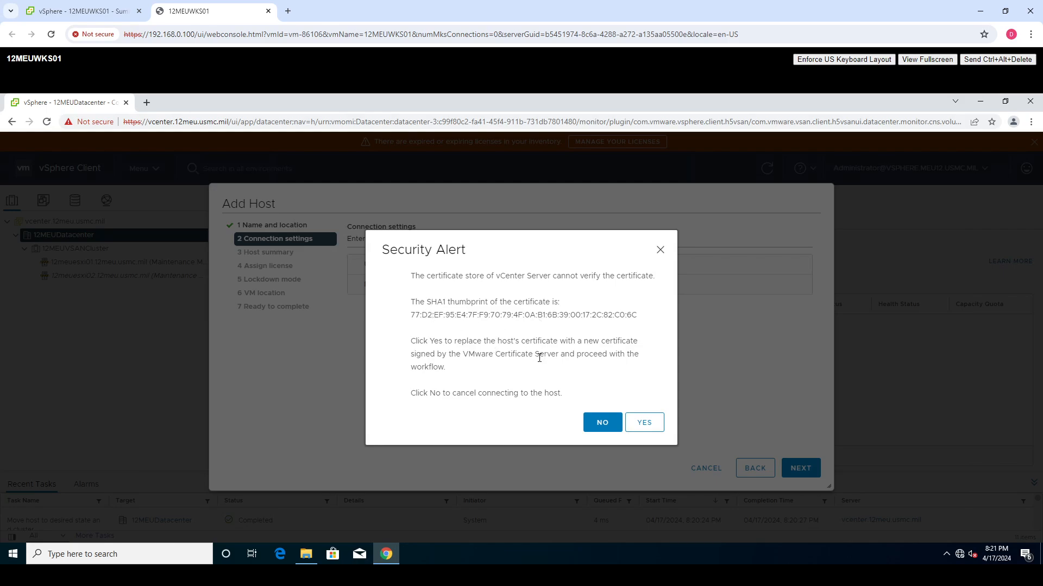
click(645, 423)
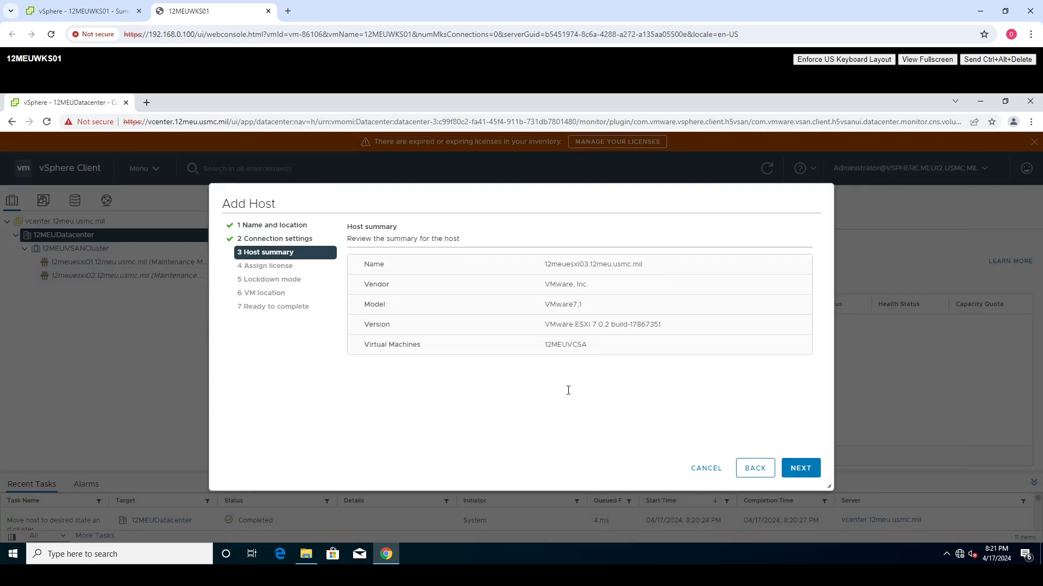
- Finish adding the host with the Evaluation License, lockdown mode disabled and VM location 12MEUDatacenter, and expand the new host in the inventory
click(800, 470)
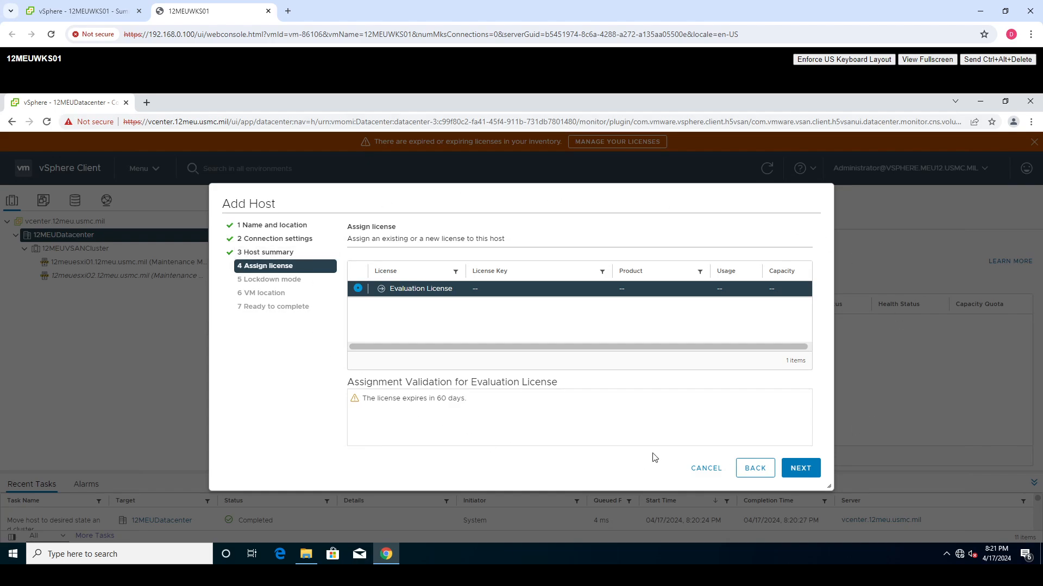
click(805, 474)
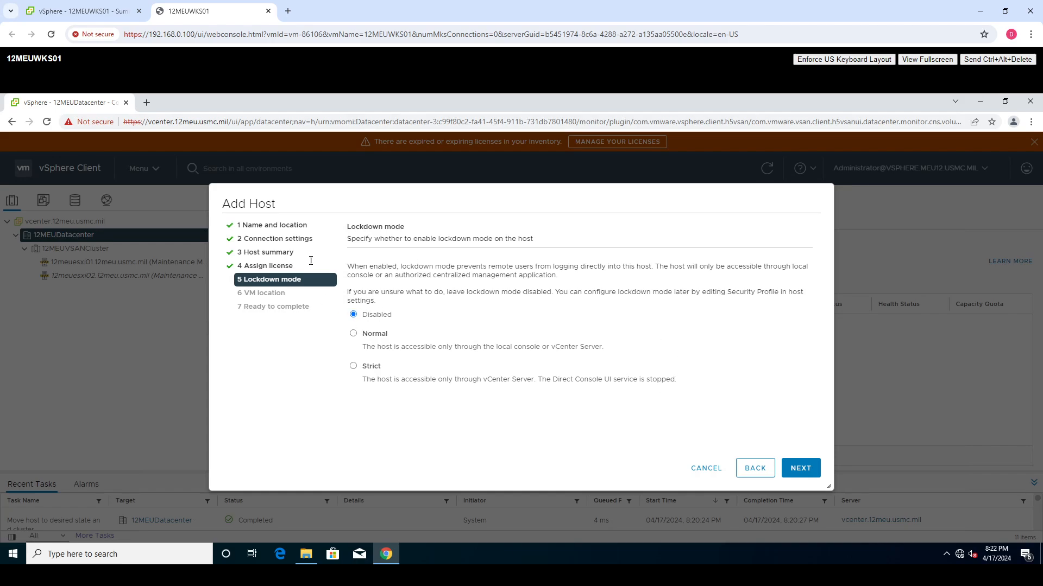
click(810, 469)
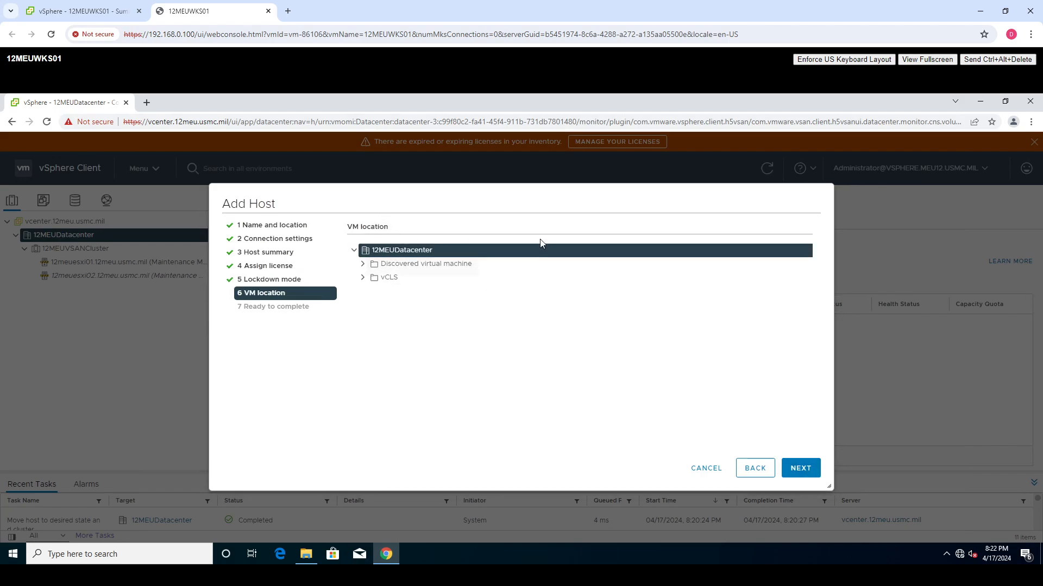
click(815, 471)
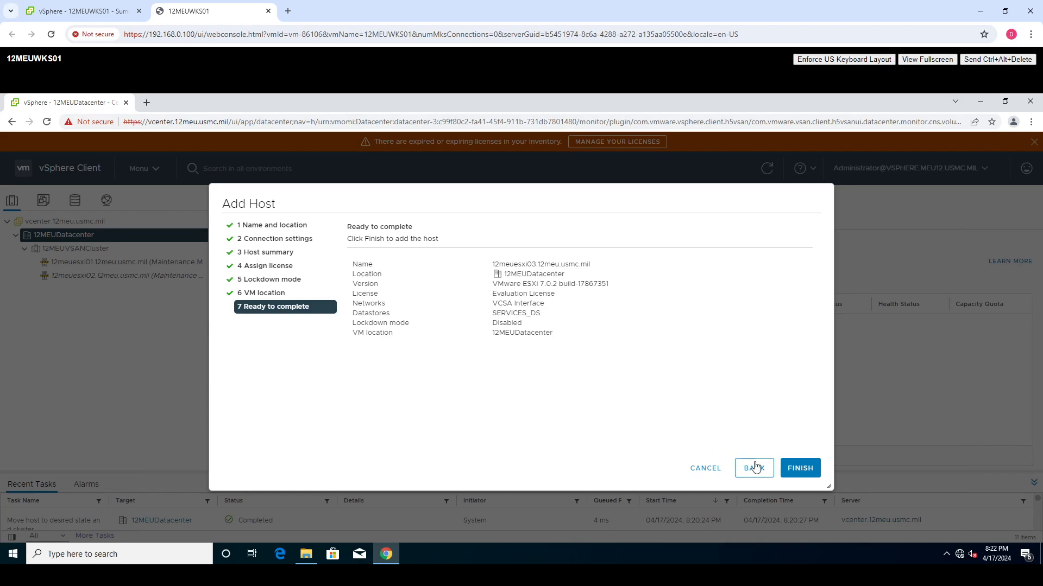
click(803, 470)
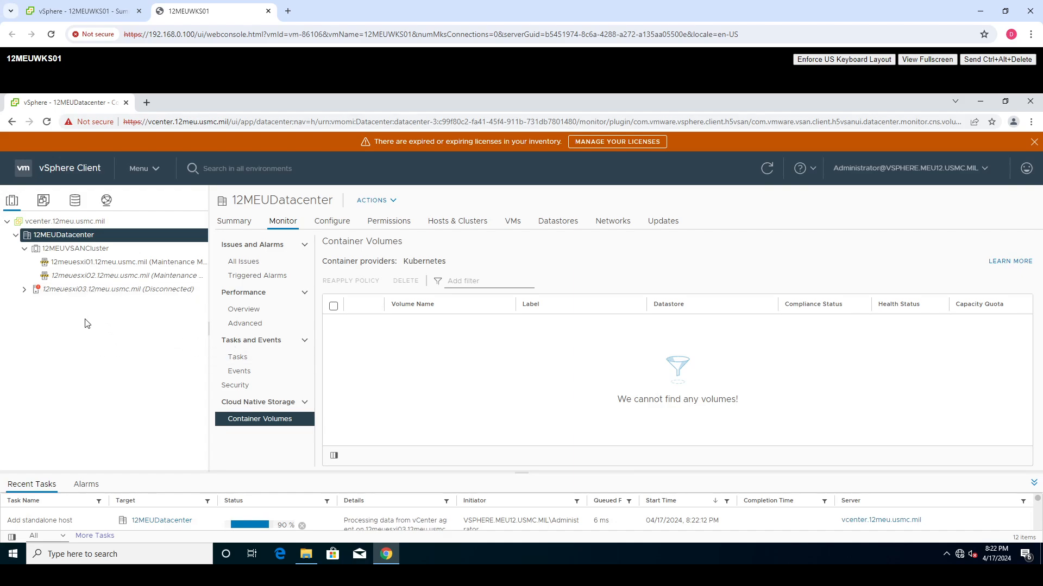
click(25, 290)
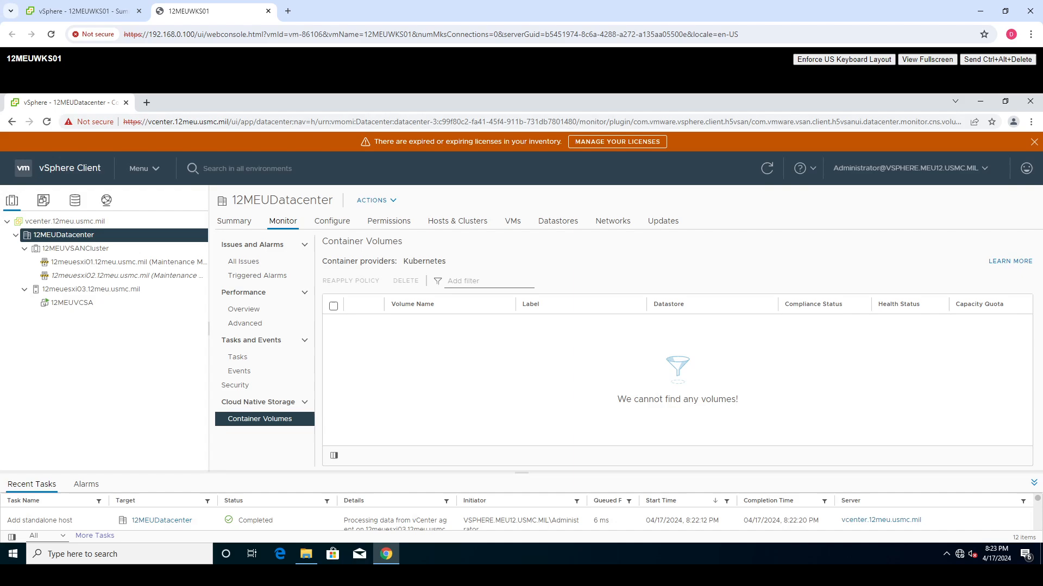
- Start configuring 12MEUVSANCluster from its Quickstart page, choosing to configure networking settings later
click(103, 249)
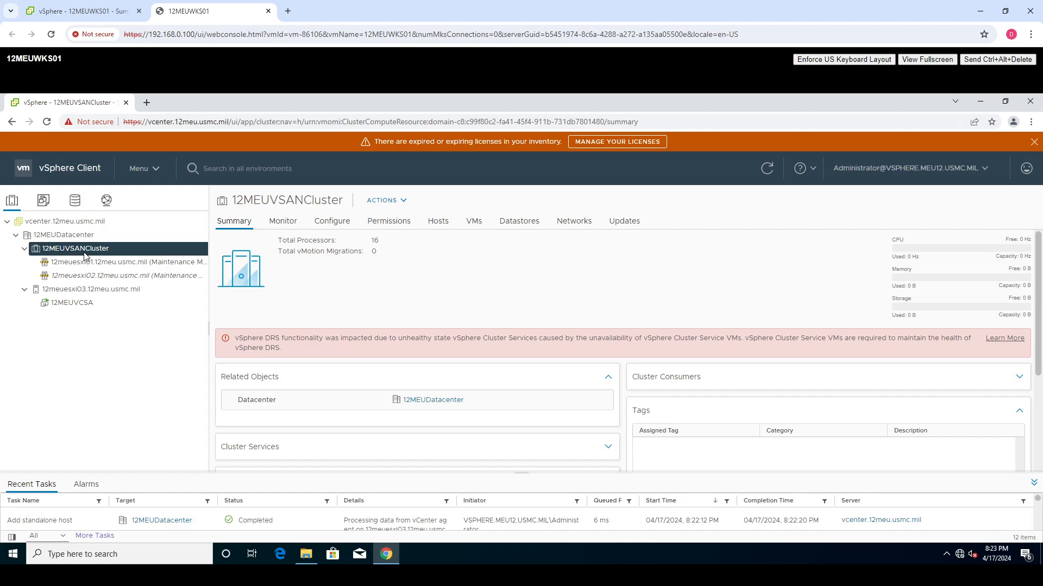
click(335, 232)
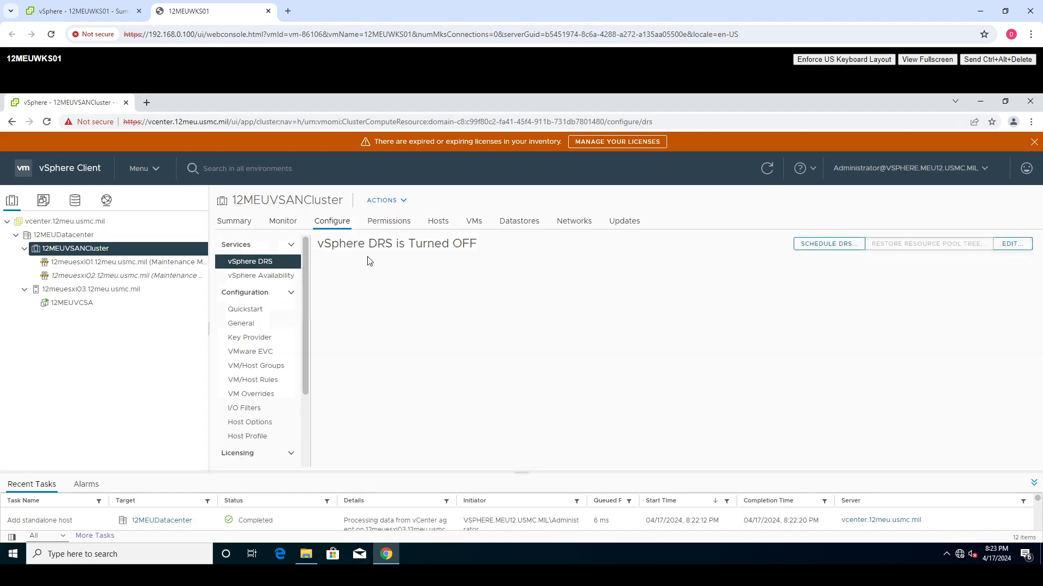
click(253, 312)
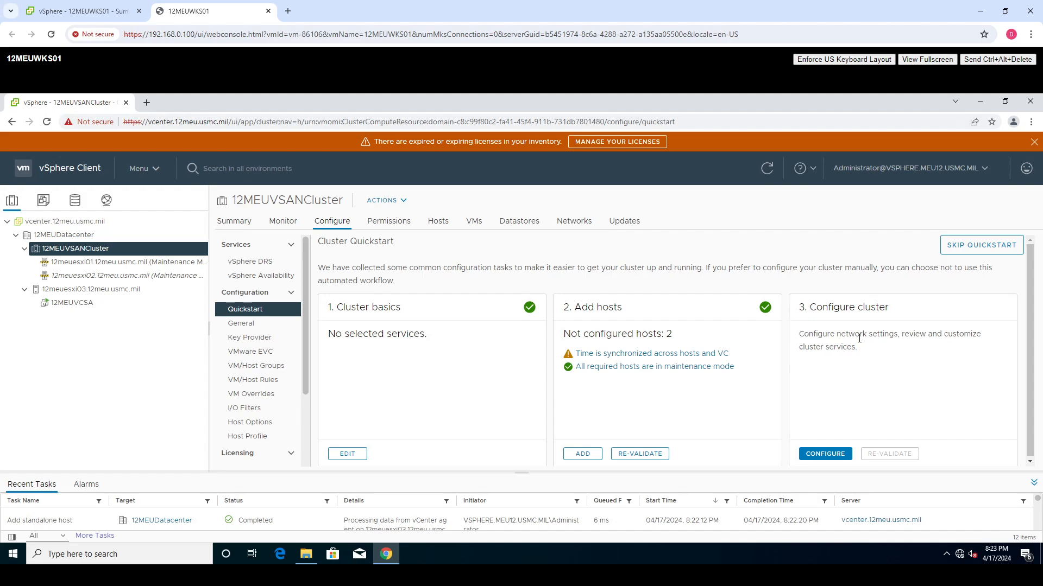
click(829, 456)
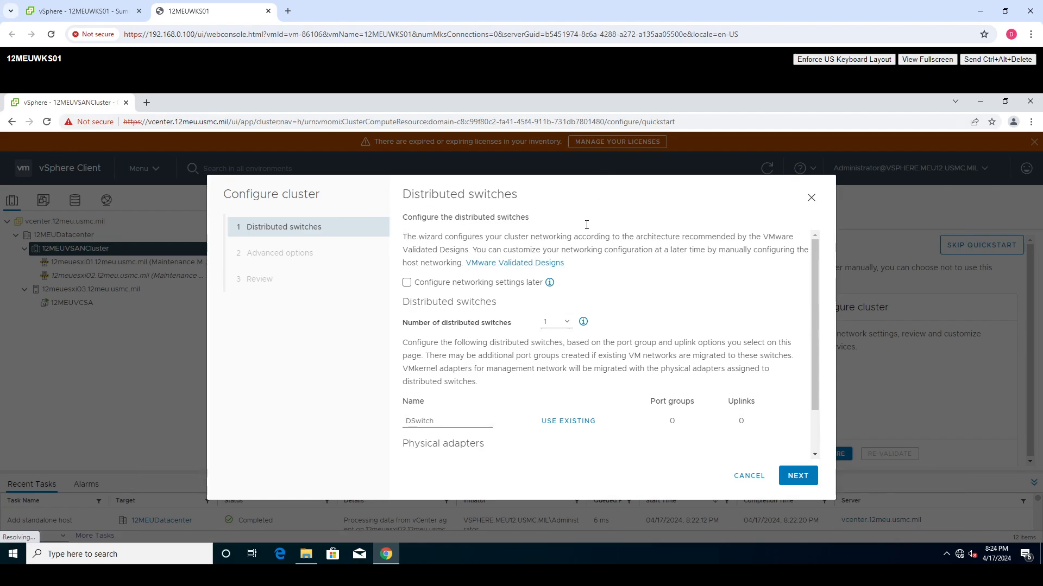
click(406, 283)
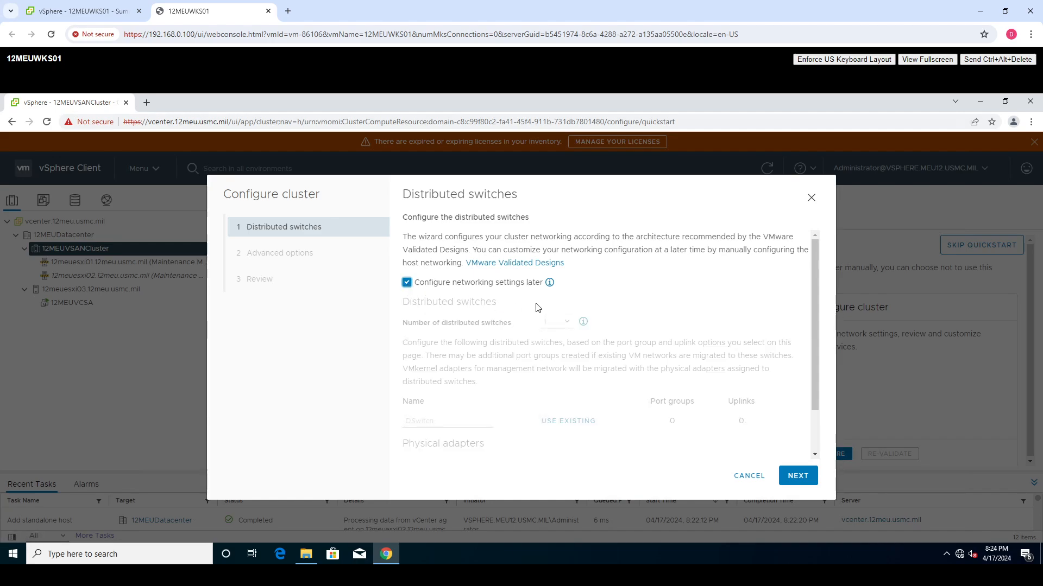
click(798, 476)
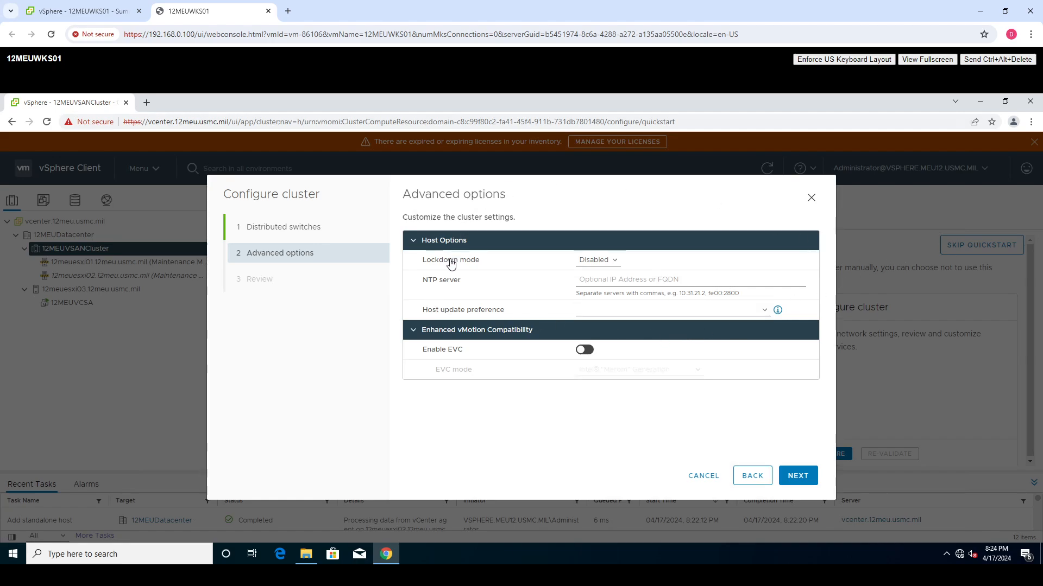
- Enable EVC in Intel "Broadwell" Generation mode and finish the cluster configuration
click(586, 353)
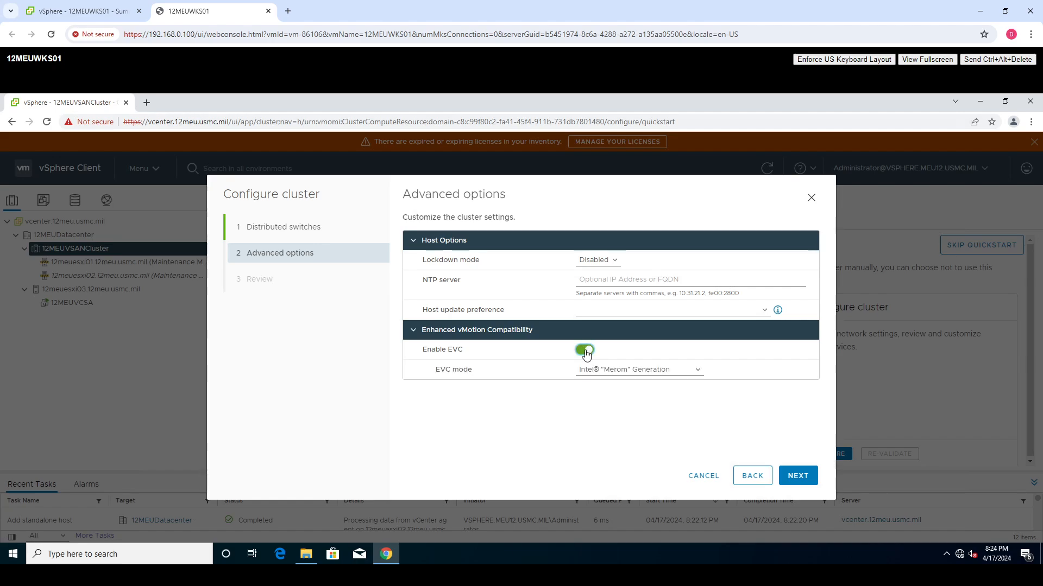
click(629, 373)
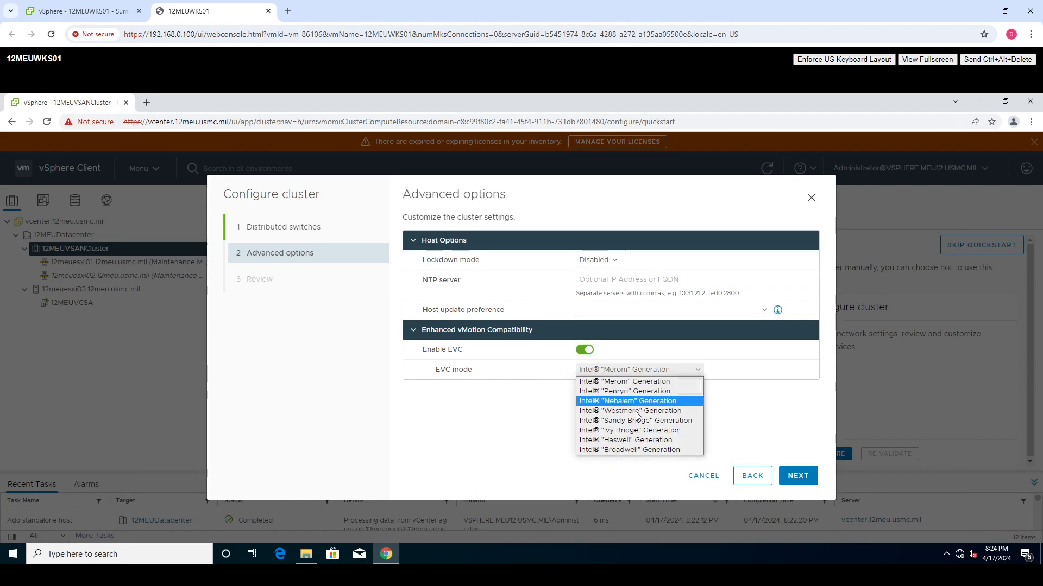
click(624, 450)
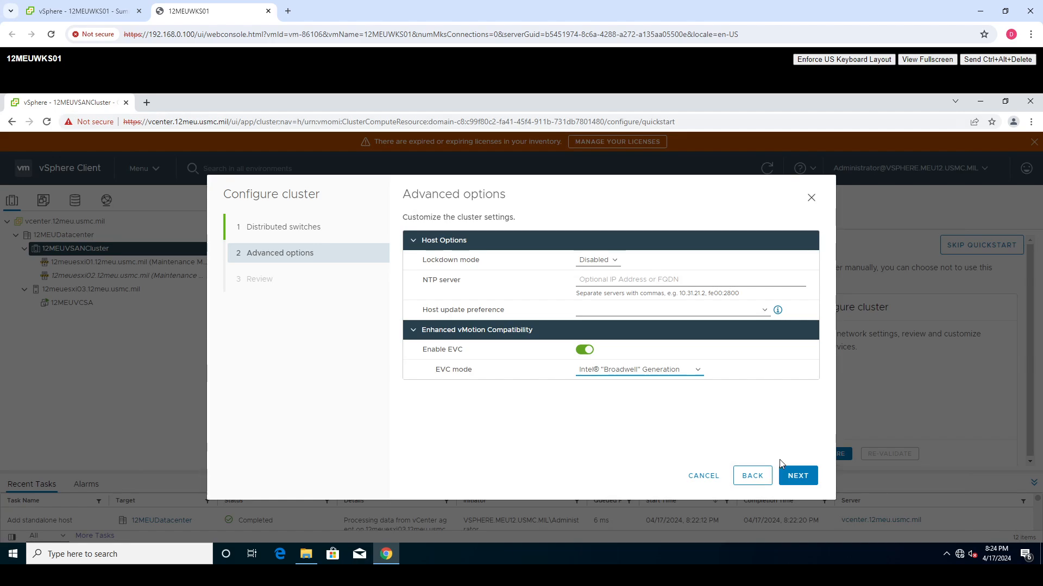
click(791, 478)
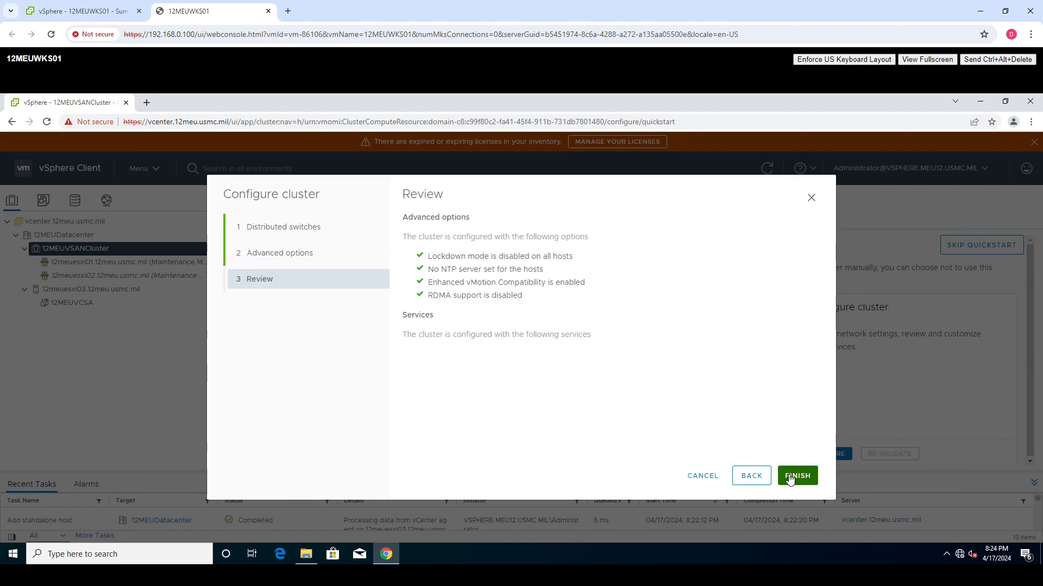
click(800, 479)
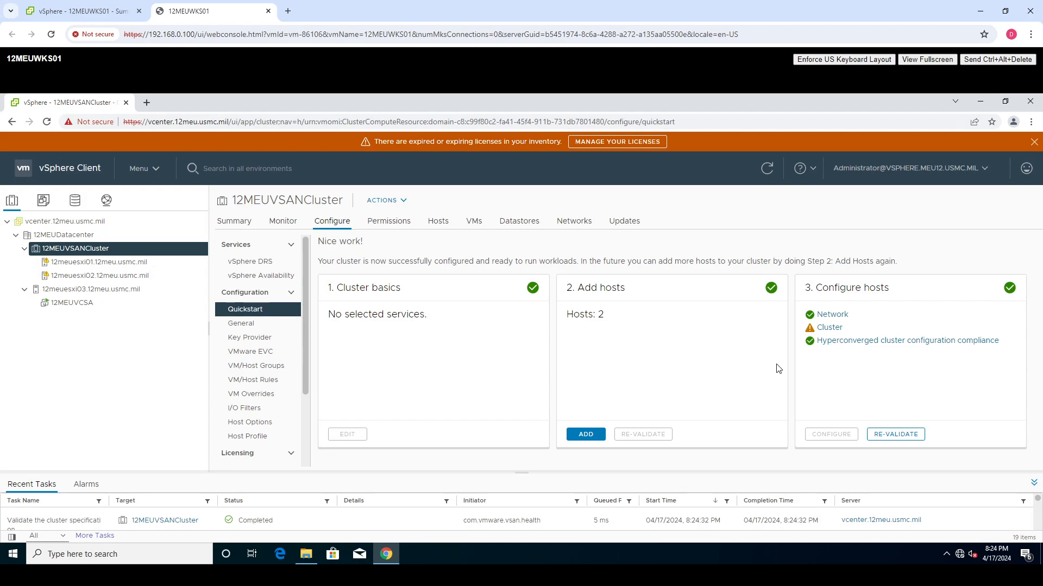
- Examine the details of the Cluster warning about time synchronization across the hosts and vCenter
click(829, 328)
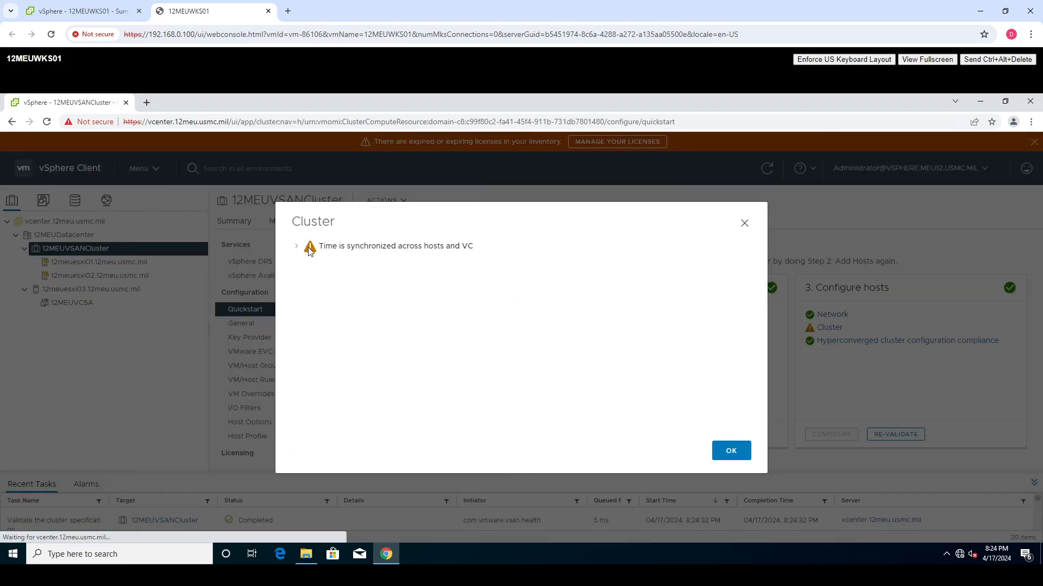
click(298, 247)
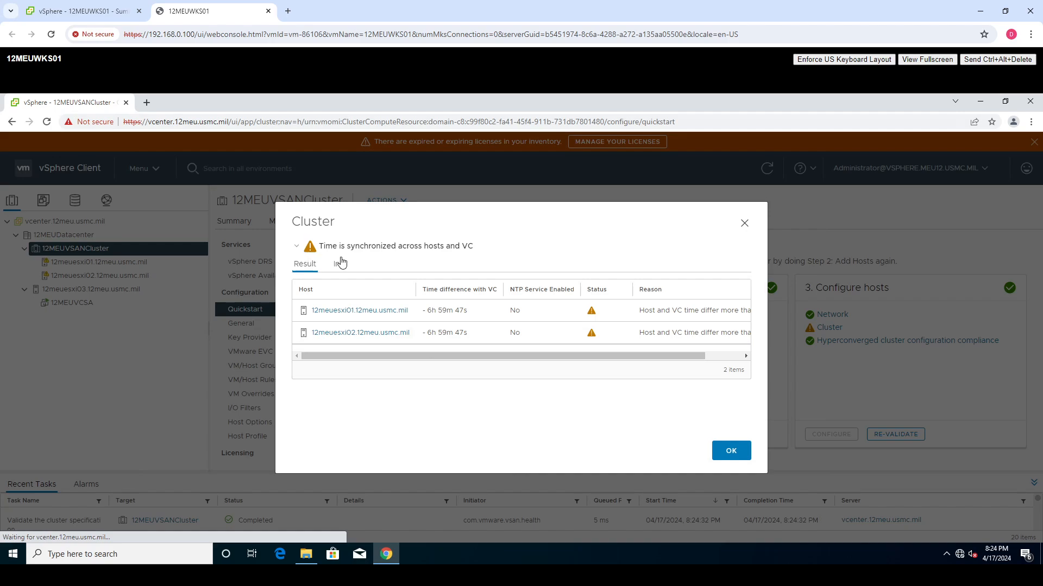
drag(518, 357, 659, 365)
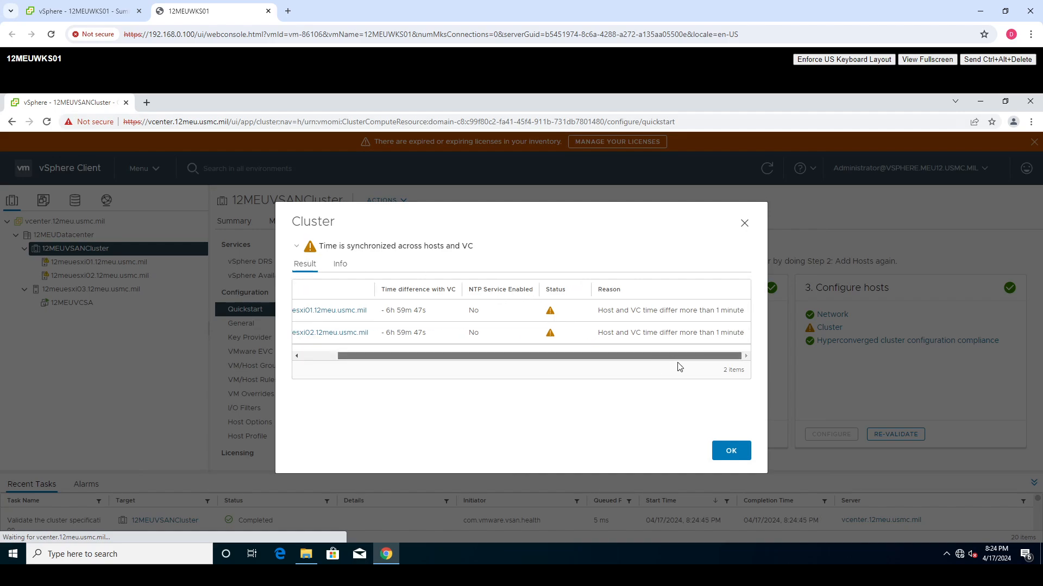
drag(447, 366, 372, 365)
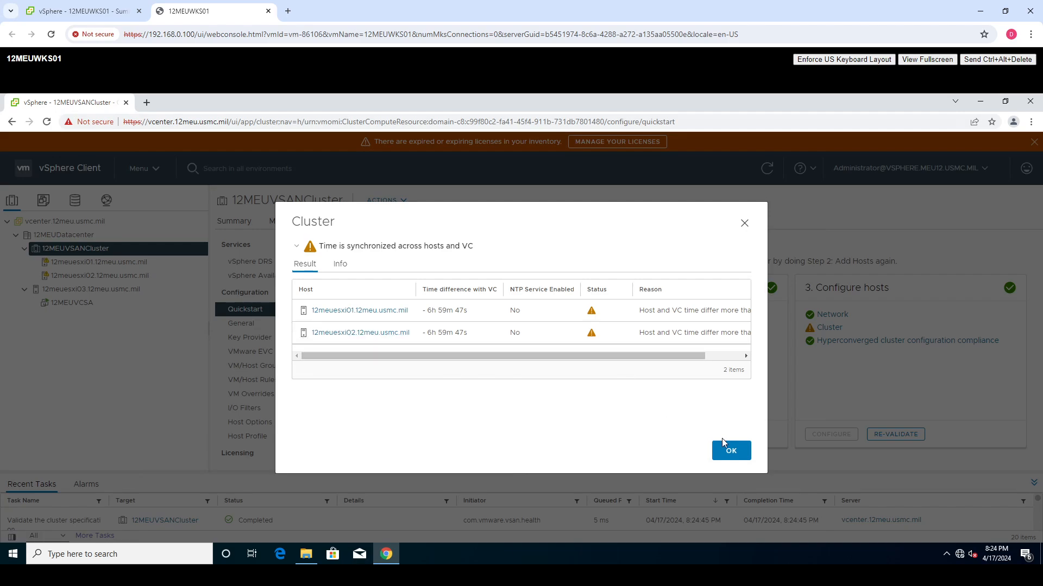
click(731, 452)
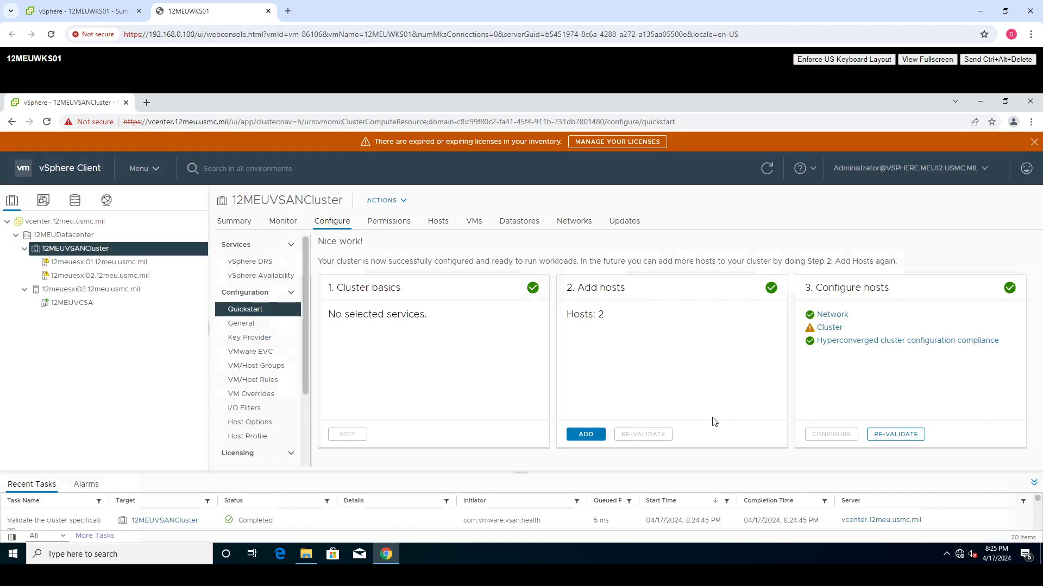
- Enable NTP on 12meuesxi01 with server 172.18.12.21, start the NTP service and change its startup policy
click(140, 262)
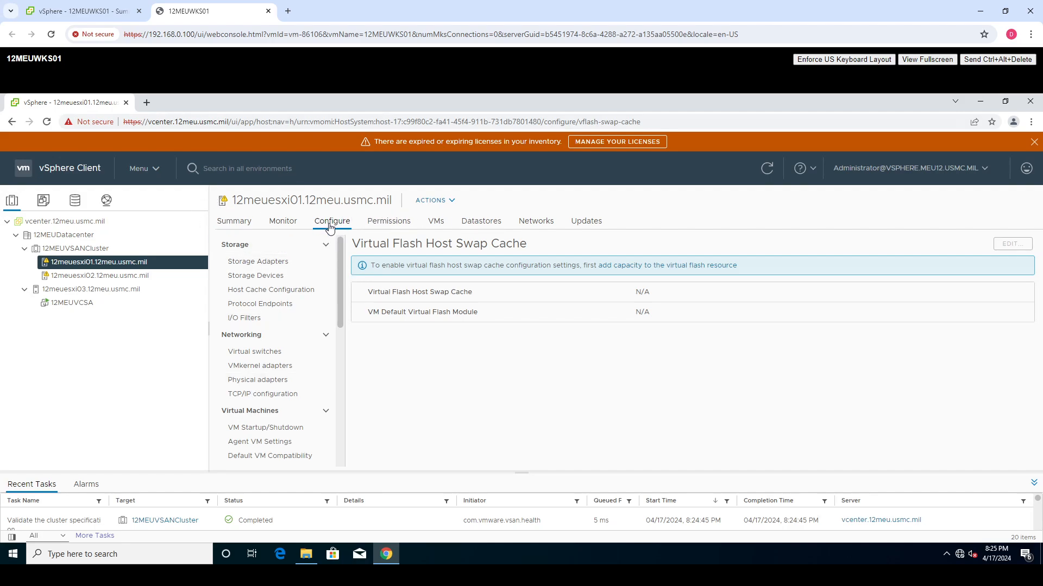
scroll(287, 277, down, 2)
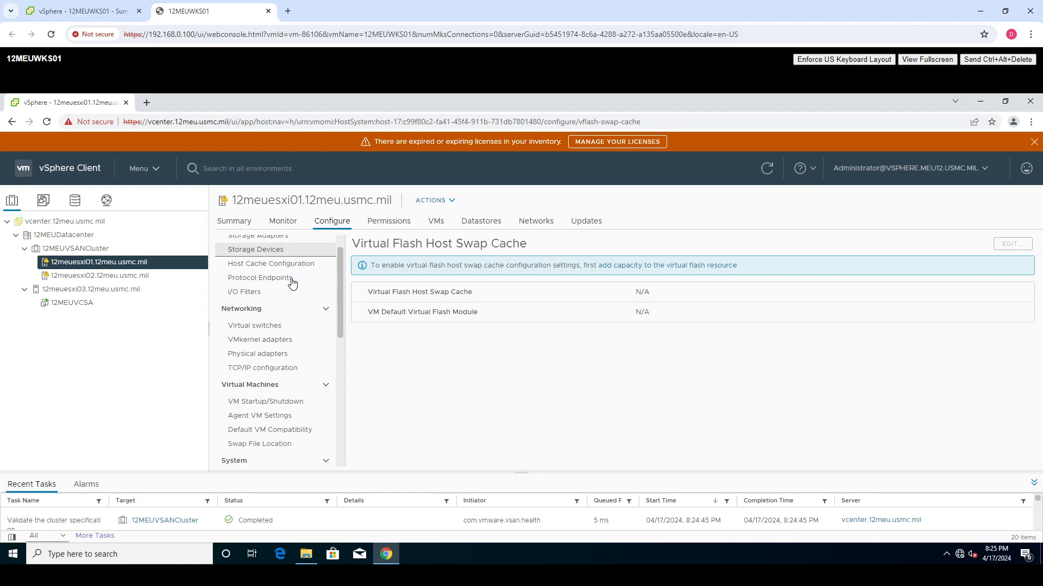
scroll(292, 282, down, 2)
click(278, 316)
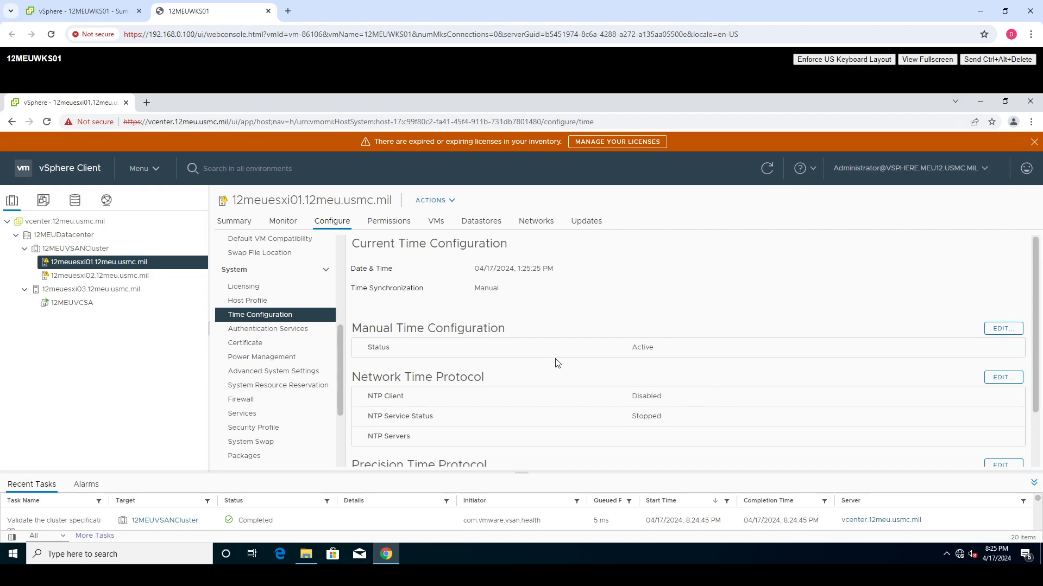
click(1002, 378)
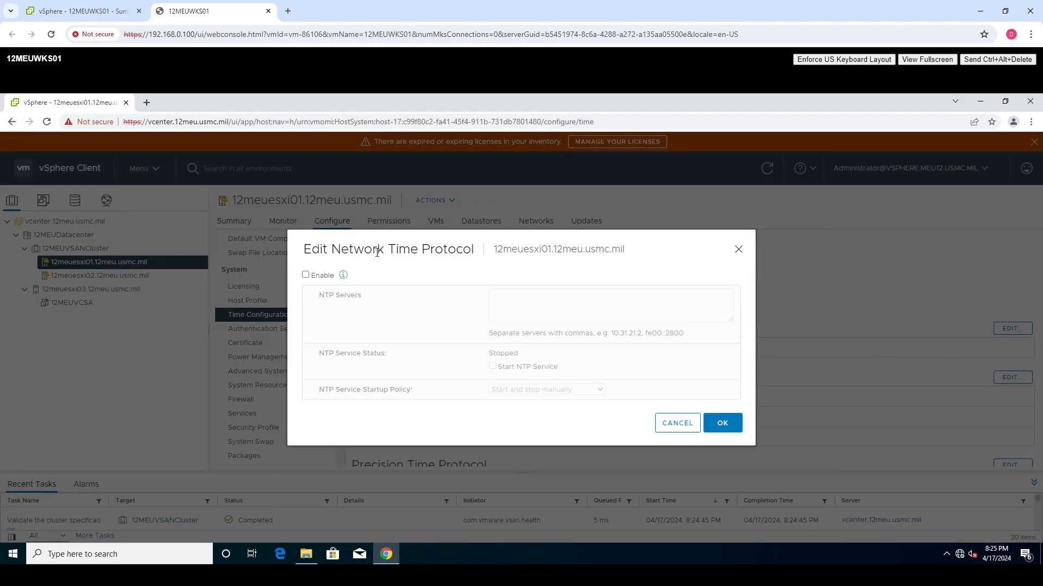
click(306, 275)
click(524, 302)
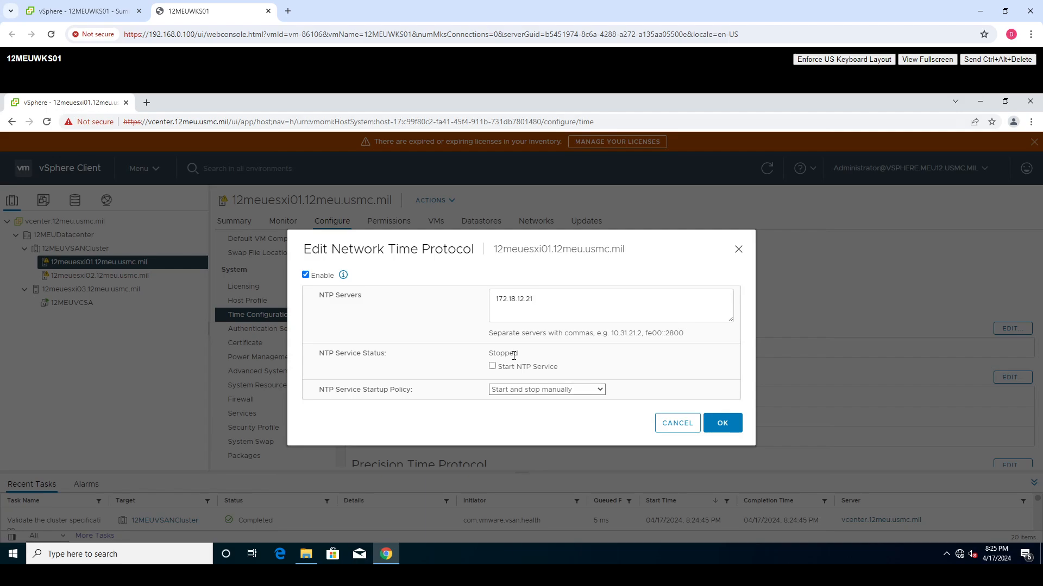
click(556, 390)
click(545, 411)
click(721, 424)
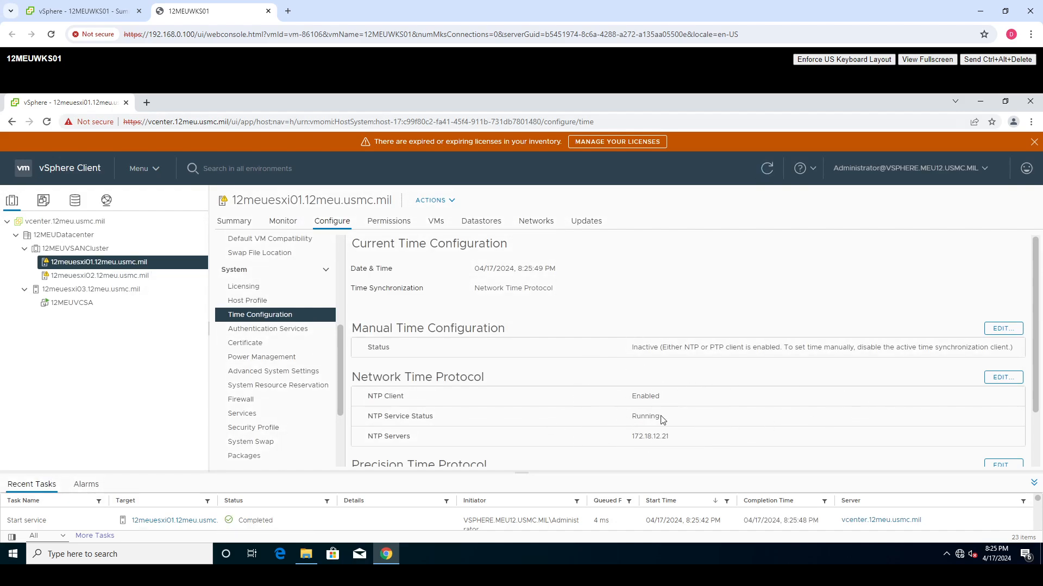
- Enable NTP on 12meuesxi02 with server 172.18.12.21, starting the NTP service and setting its startup policy to Start and stop with host
click(124, 278)
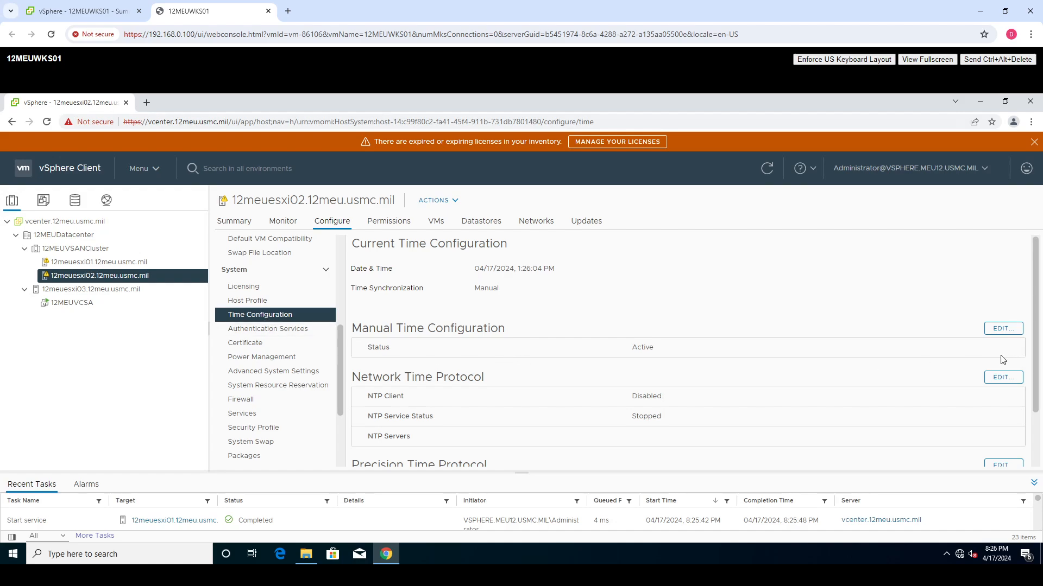
click(1003, 377)
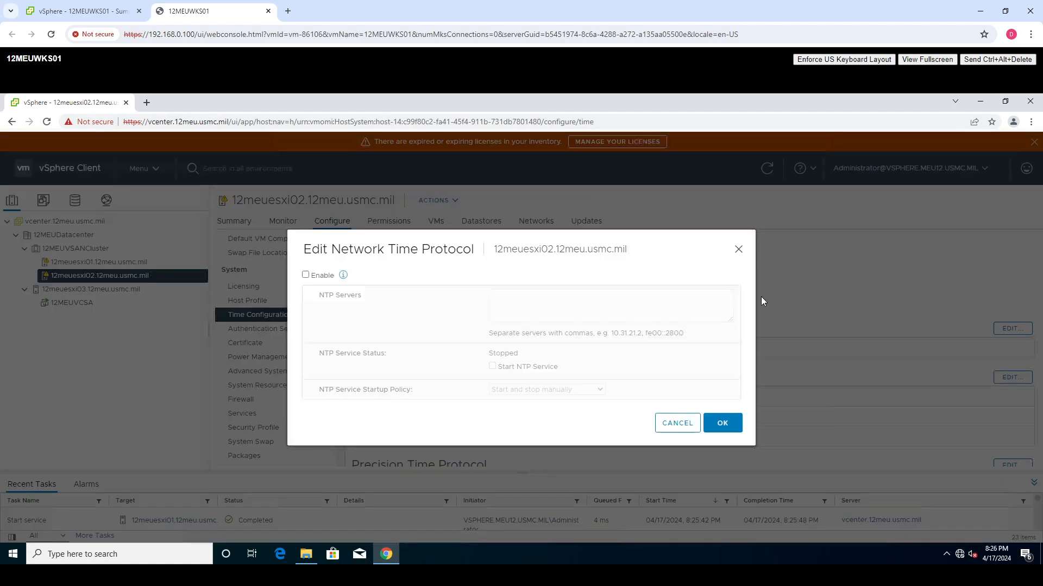
click(305, 275)
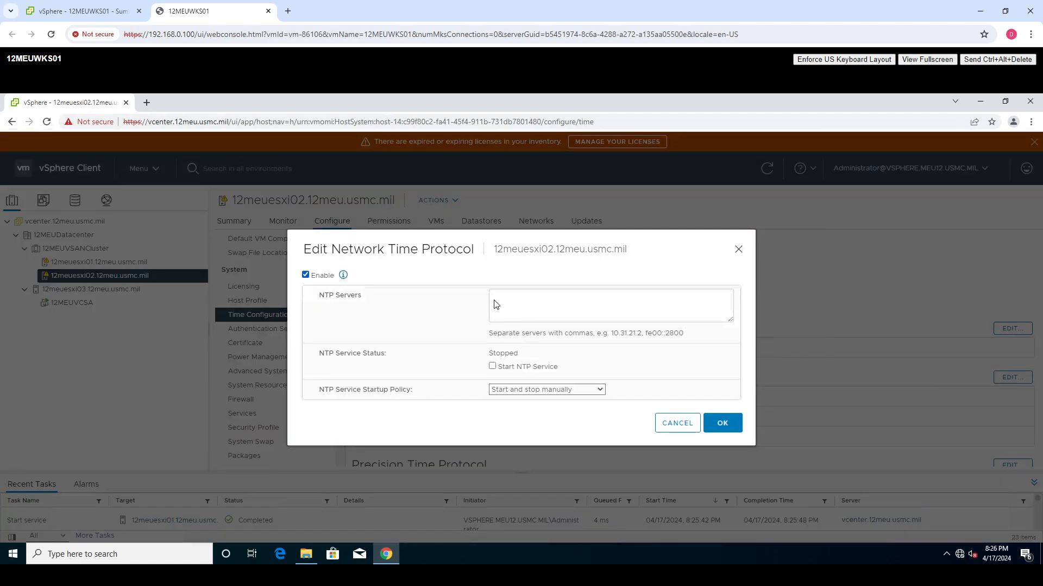
click(531, 309)
text(172.18.12.21)
click(493, 366)
click(532, 390)
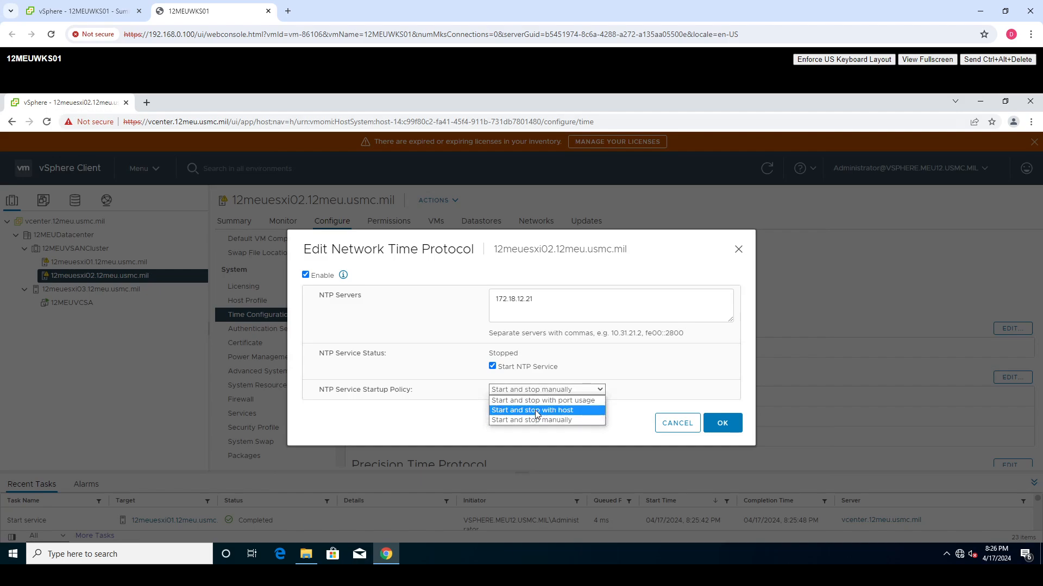
click(532, 410)
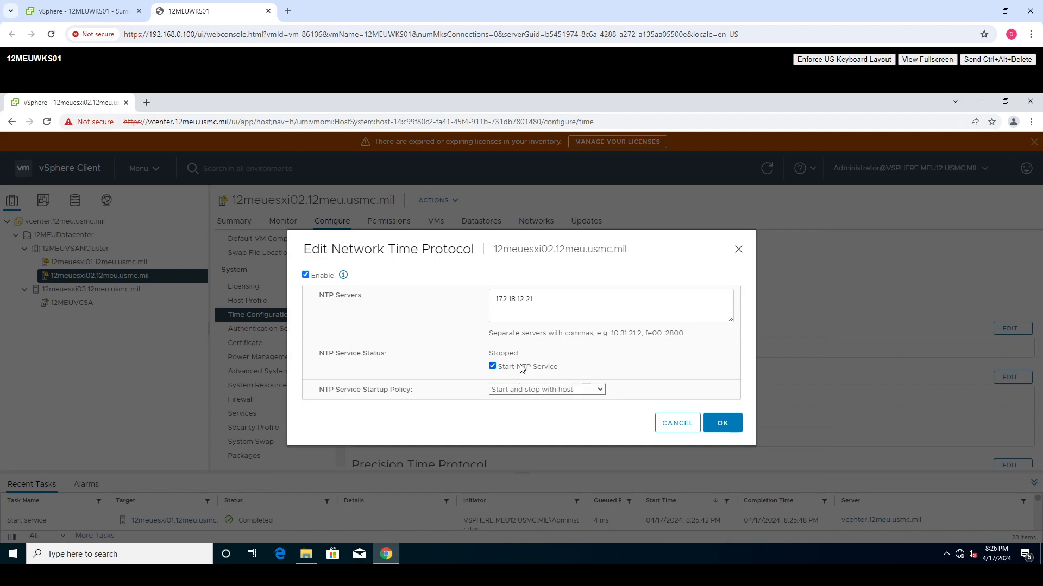
click(724, 425)
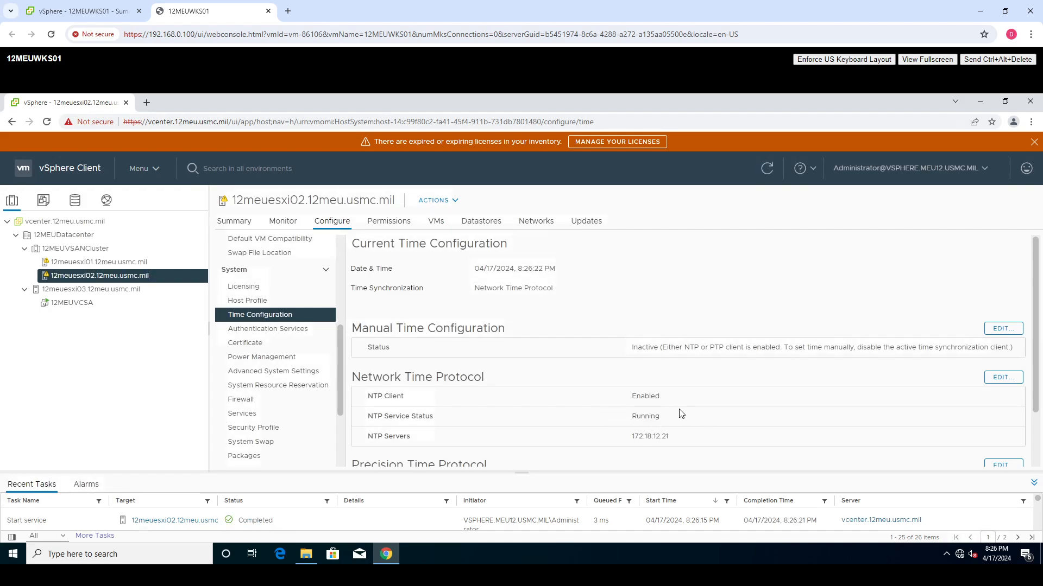
- Enable NTP on 12meuesxi03 with server 172.18.12.21, starting the NTP service and setting its startup policy to Start and stop with host
click(118, 293)
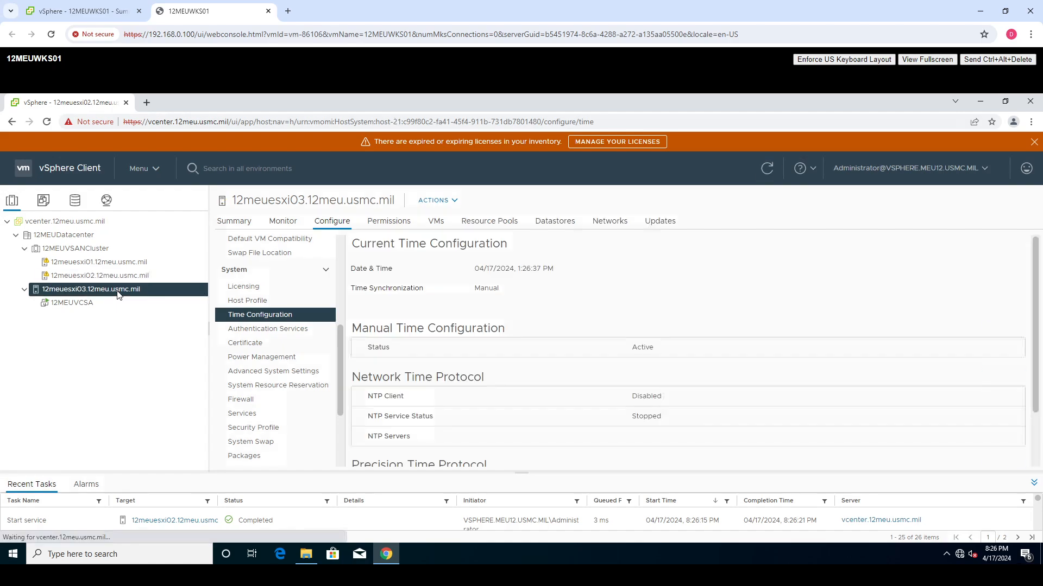
click(1004, 380)
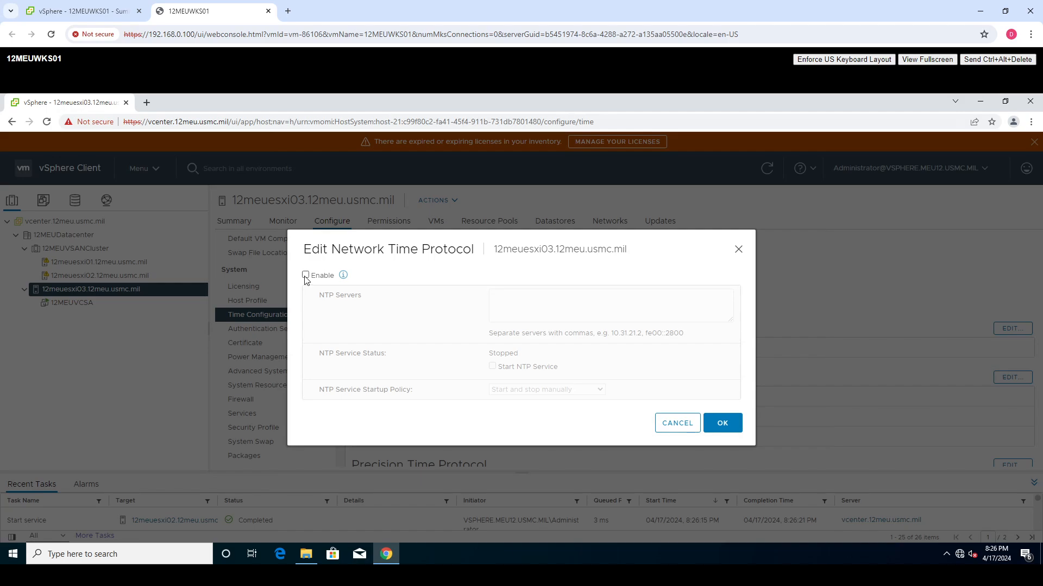
click(305, 276)
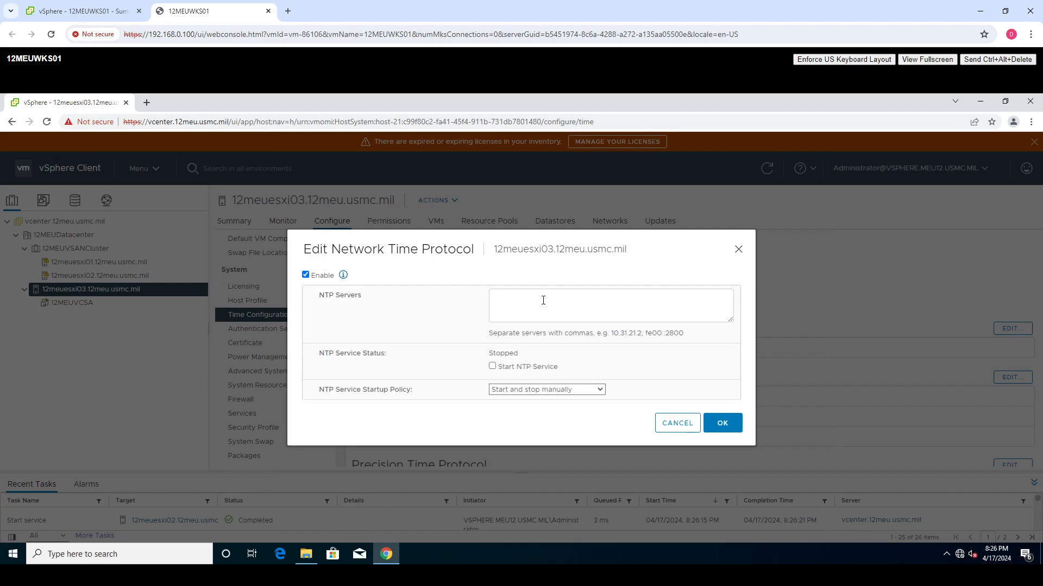
click(543, 300)
text(172.18.12.21)
click(492, 366)
click(518, 390)
click(529, 411)
click(727, 425)
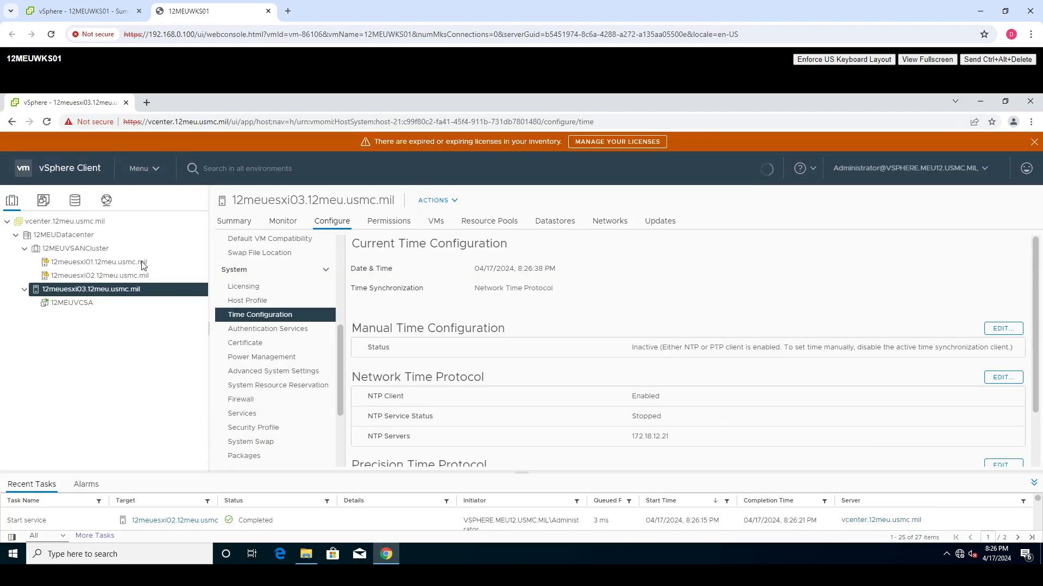
- Open the vSphere DRS settings of 12MEUVSANCluster and turn DRS on
click(53, 249)
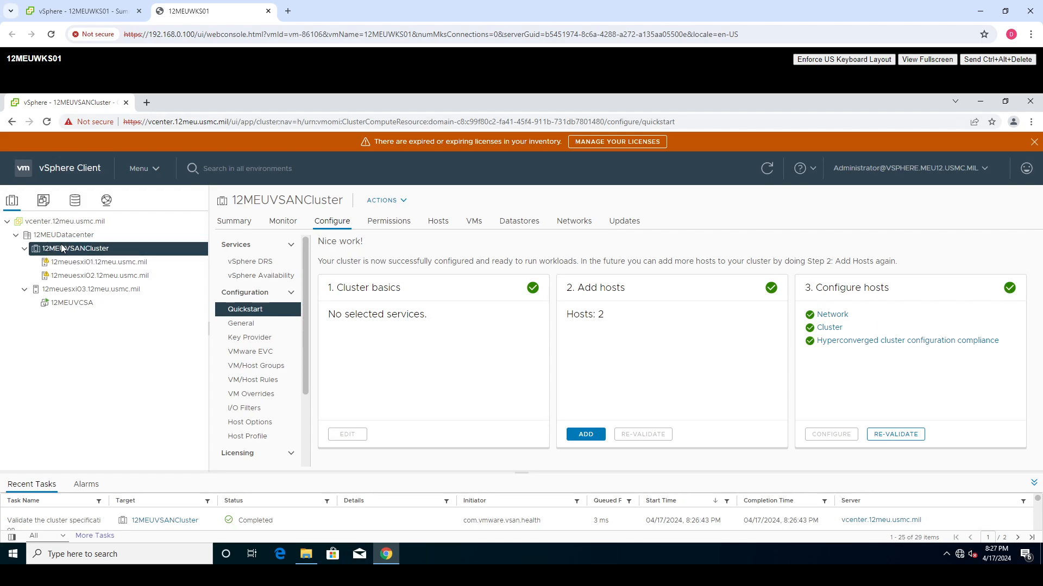
click(258, 266)
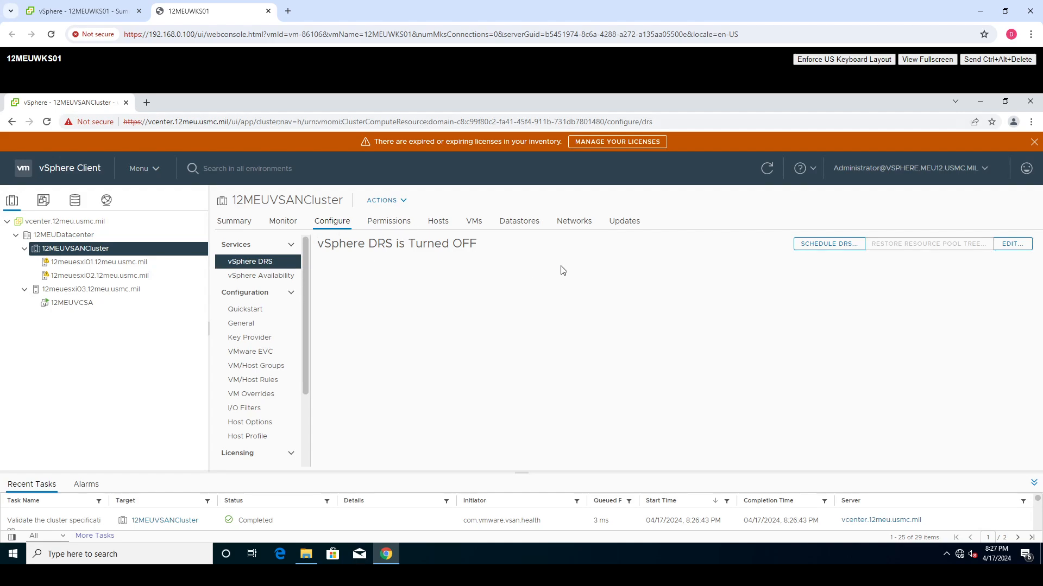
click(1010, 246)
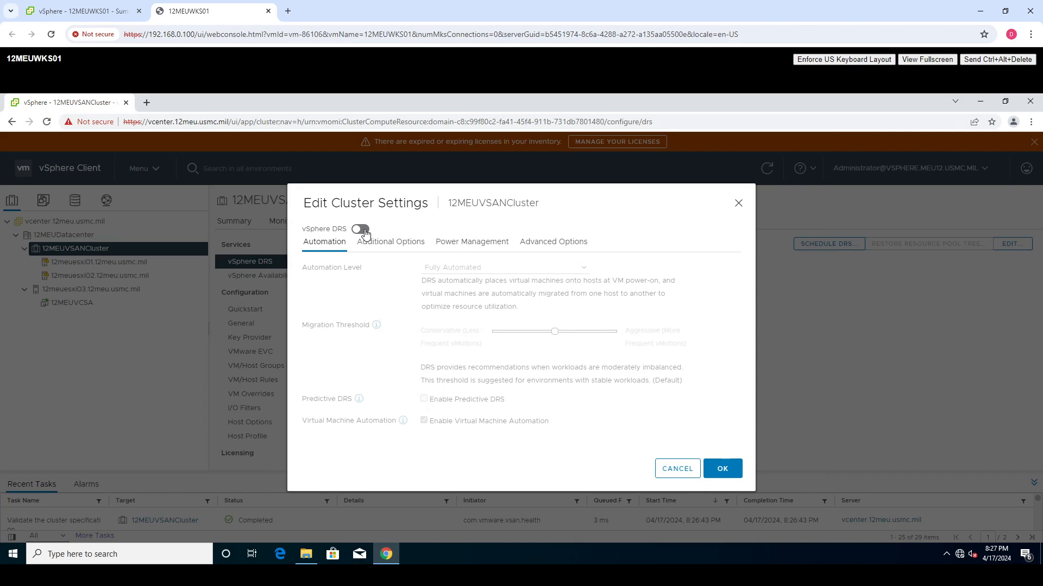
click(362, 230)
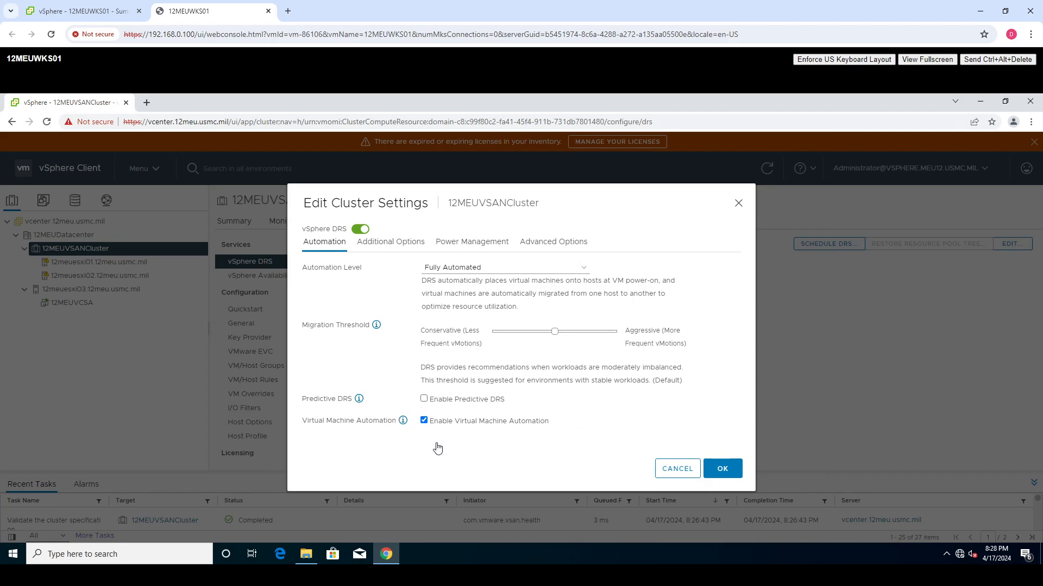
- Enforce a more even distribution of virtual machines across the cluster's hosts, review the remaining DRS options and save the DRS settings
click(390, 249)
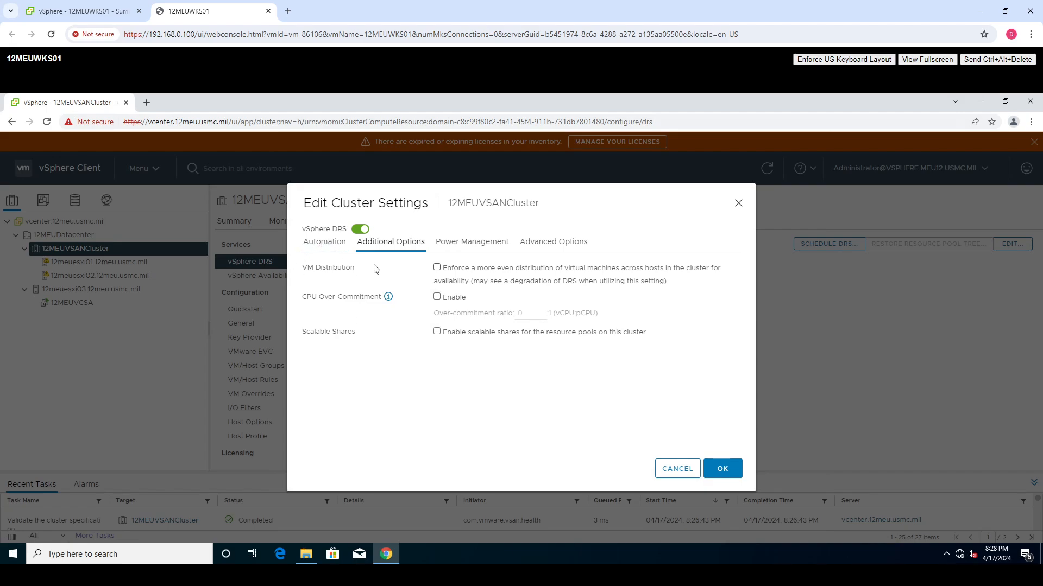
click(437, 270)
click(481, 241)
click(541, 241)
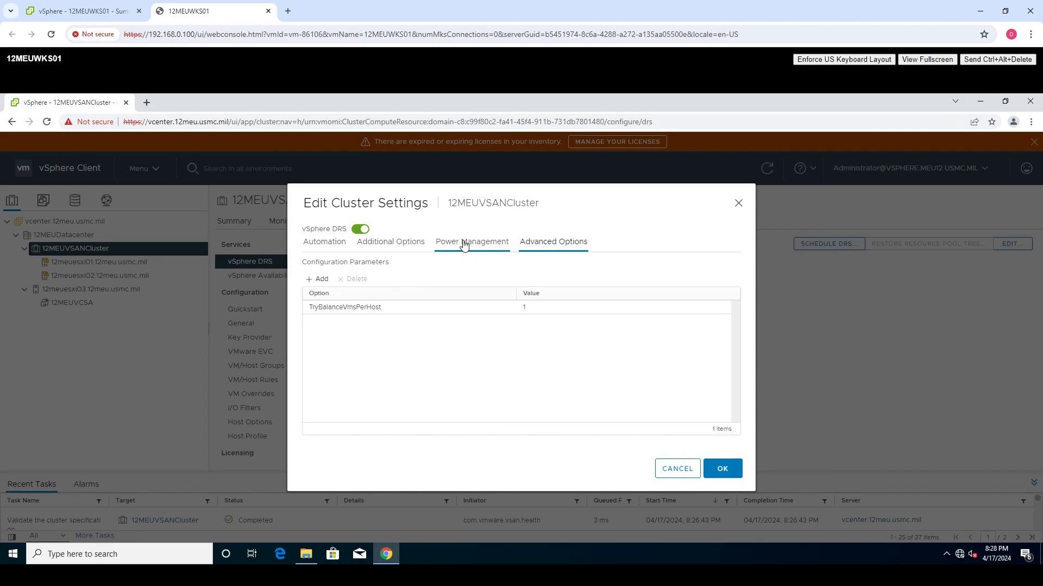
click(464, 242)
click(388, 248)
click(467, 243)
click(539, 243)
click(721, 477)
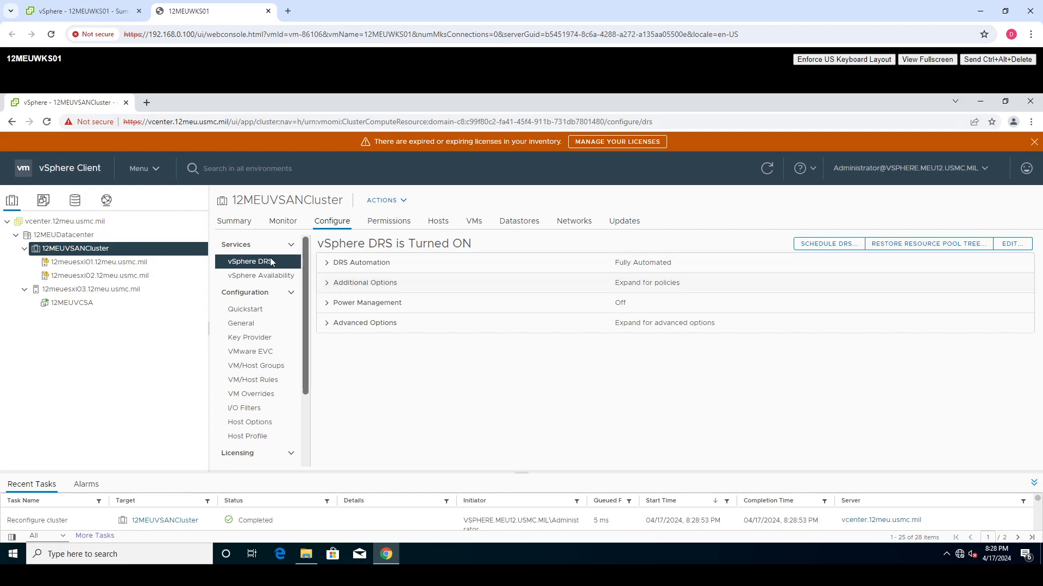
- Turn on vSphere HA for 12MEUVSANCluster, keeping host monitoring enabled
click(249, 278)
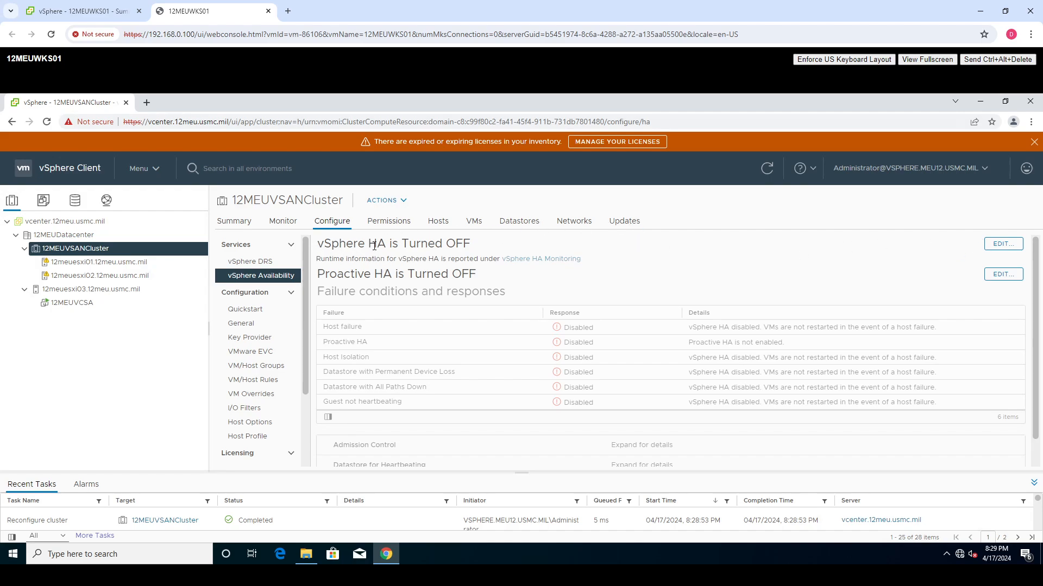
click(1002, 244)
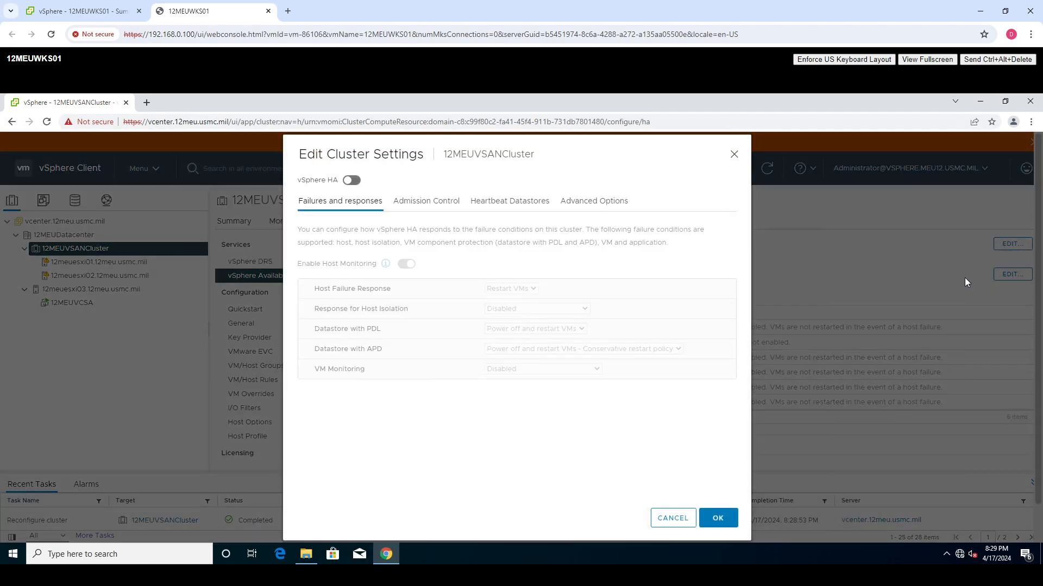
click(353, 180)
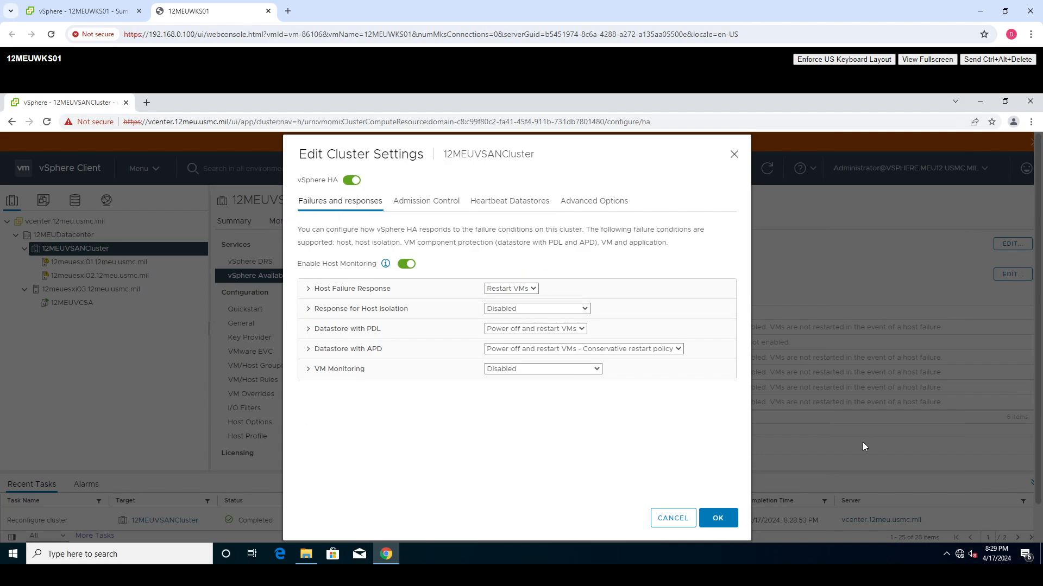
click(406, 265)
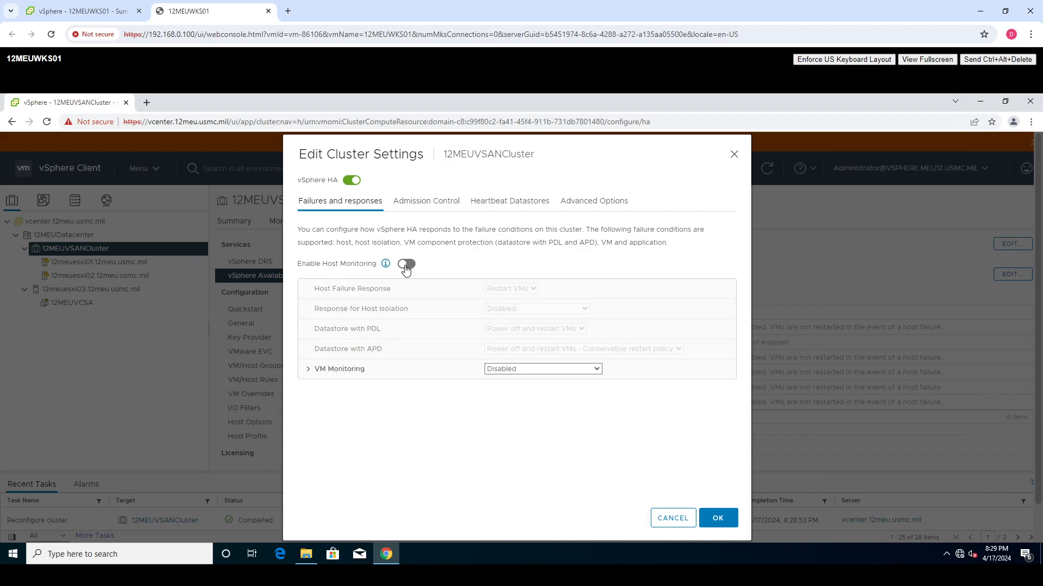
click(406, 266)
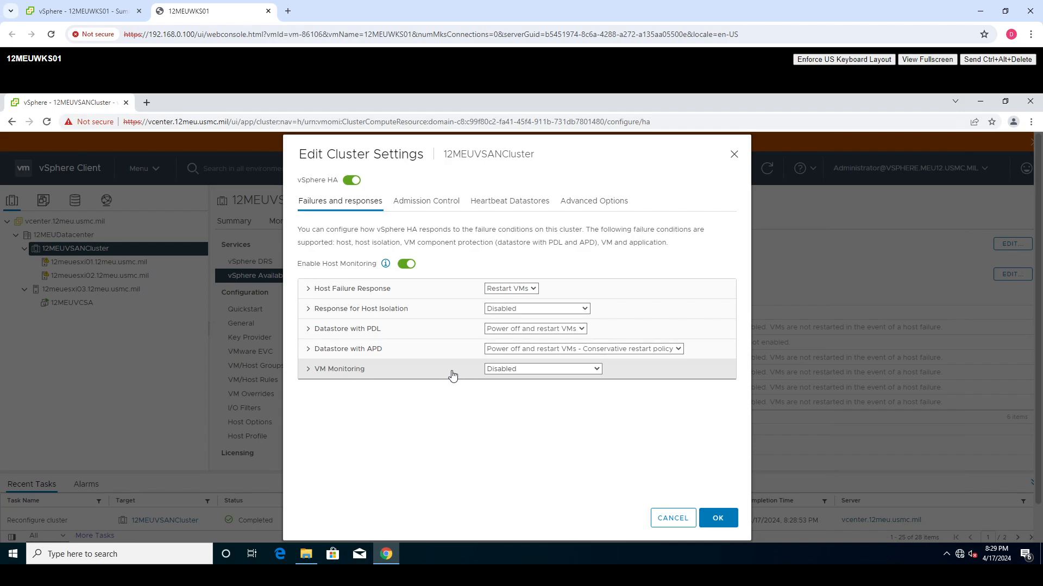
- Set the HA response for VM Monitoring to VM Monitoring Only, review the other HA options and save the settings
click(522, 369)
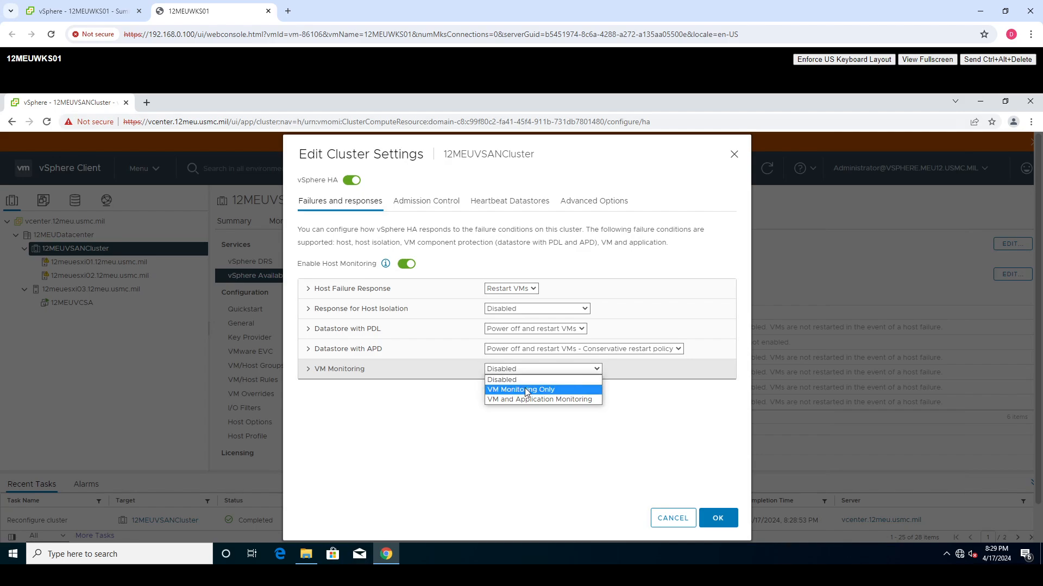
click(524, 389)
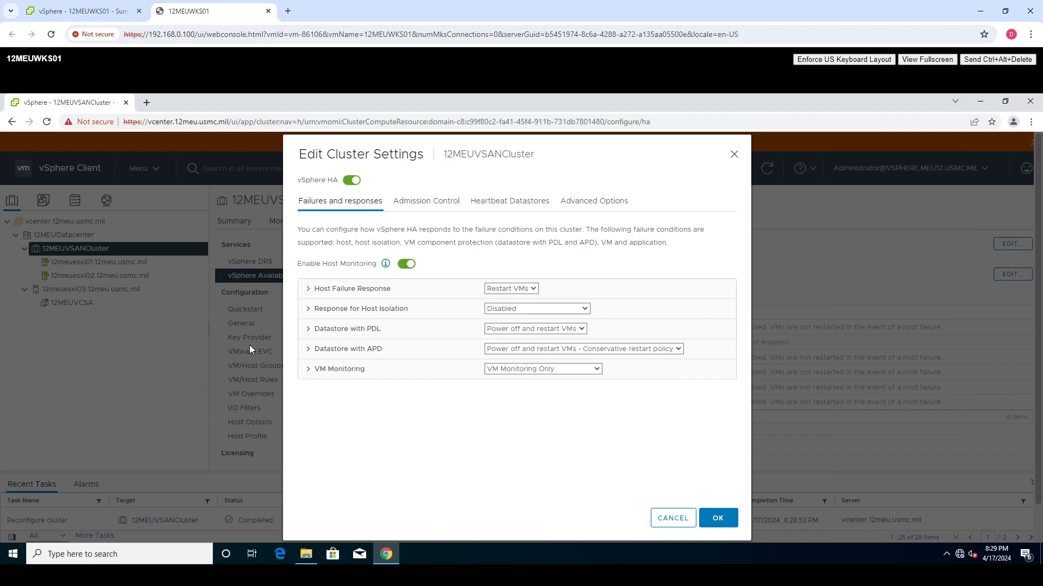
click(385, 264)
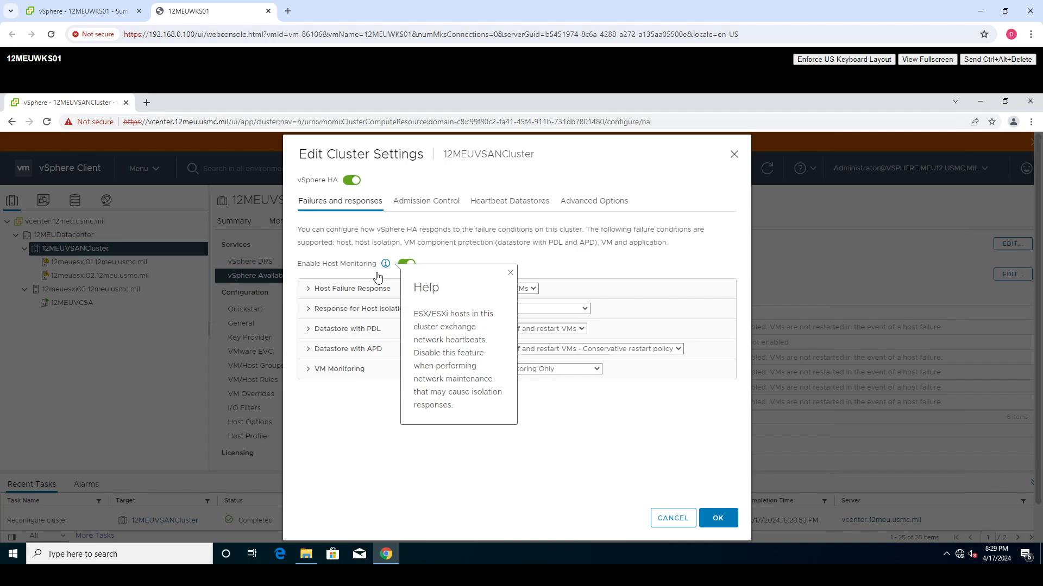
click(458, 203)
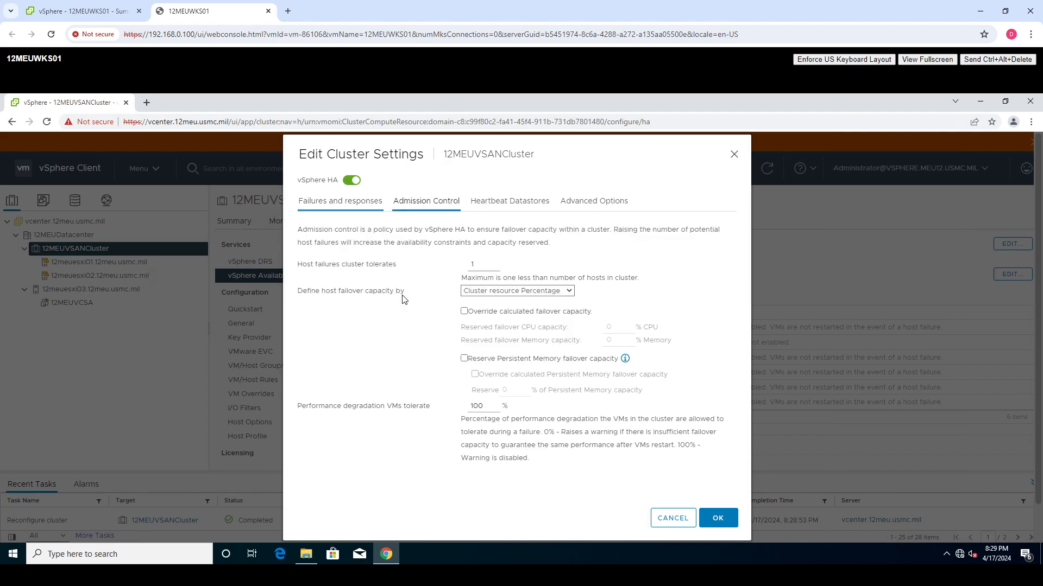
click(505, 202)
click(599, 202)
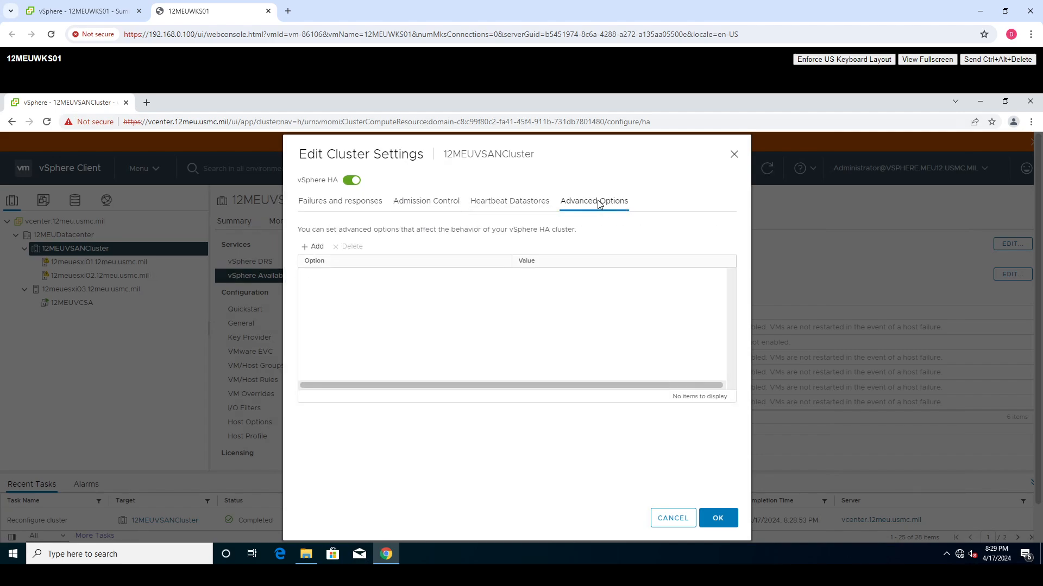
click(321, 202)
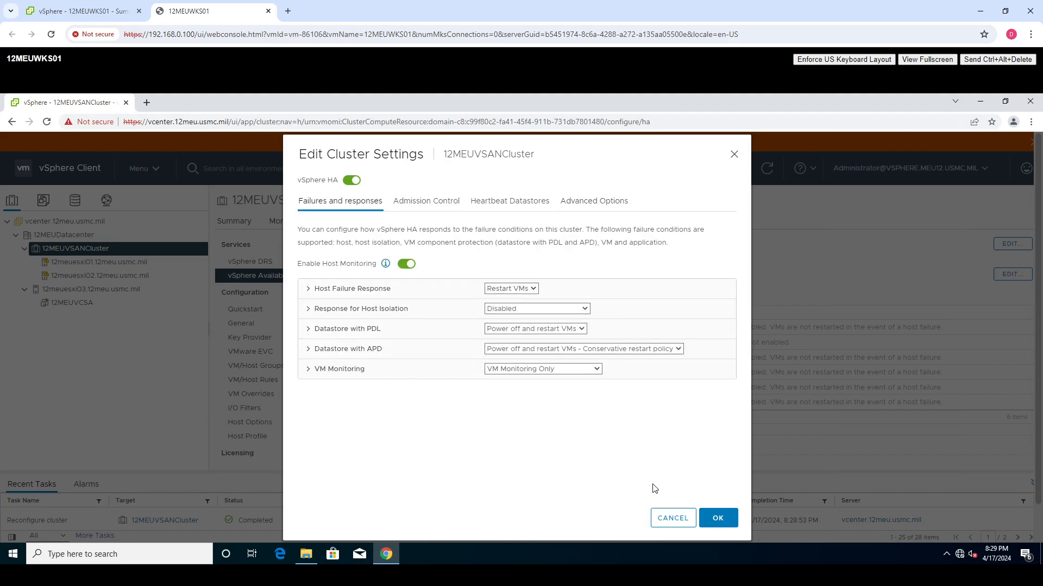
click(717, 517)
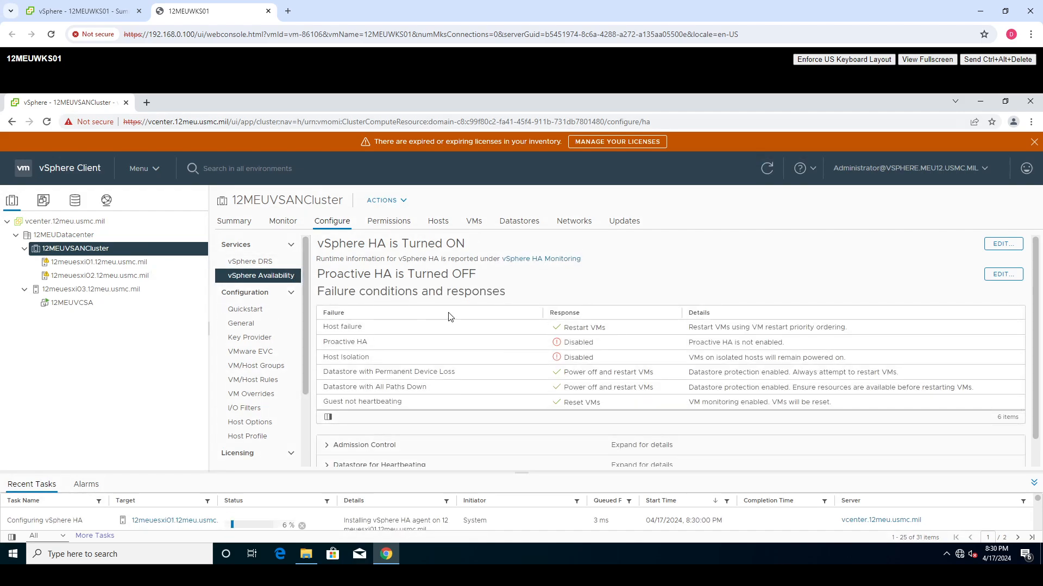
- Examine the 12MEUVSANCluster summary, including the vSphere DRS, vSphere HA and Cluster Resources details
click(232, 221)
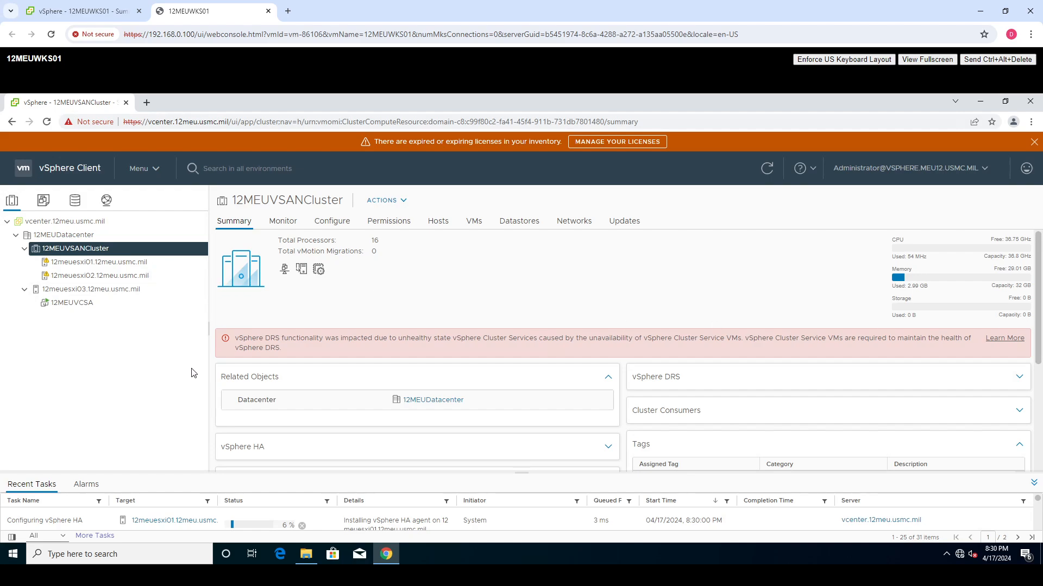
scroll(496, 319, down, 2)
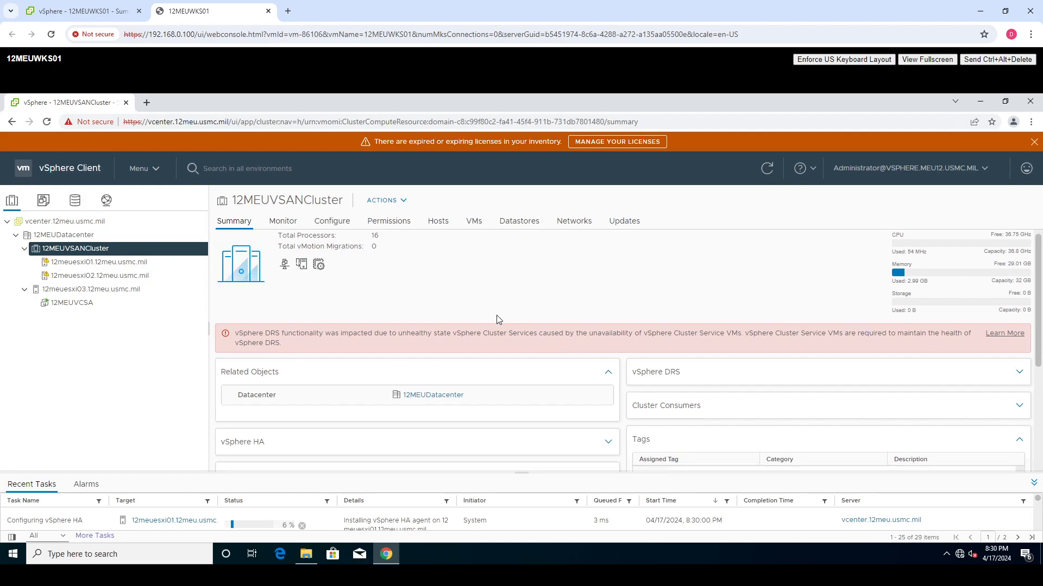
click(645, 268)
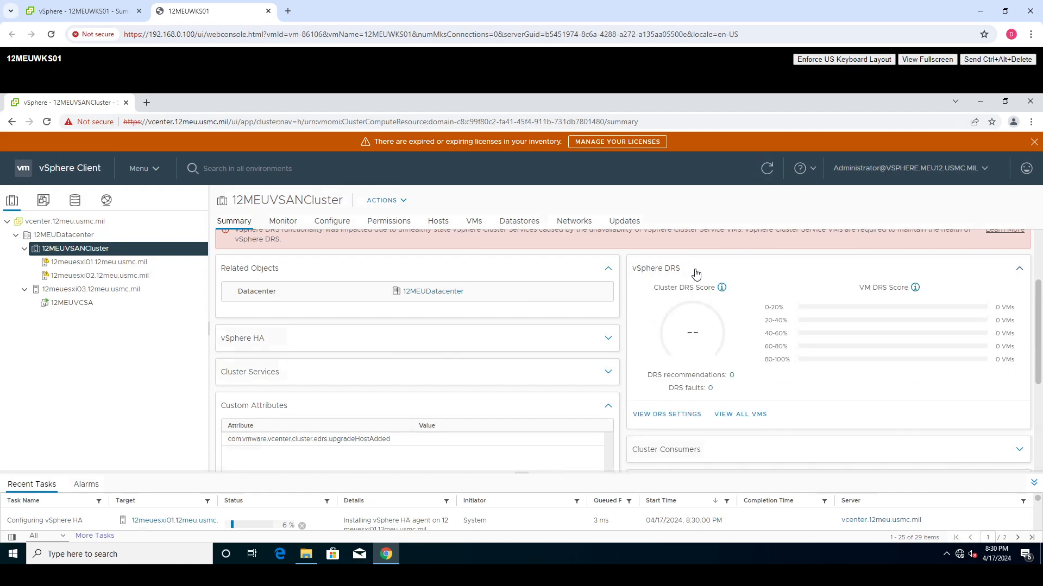
scroll(651, 304, down, 1)
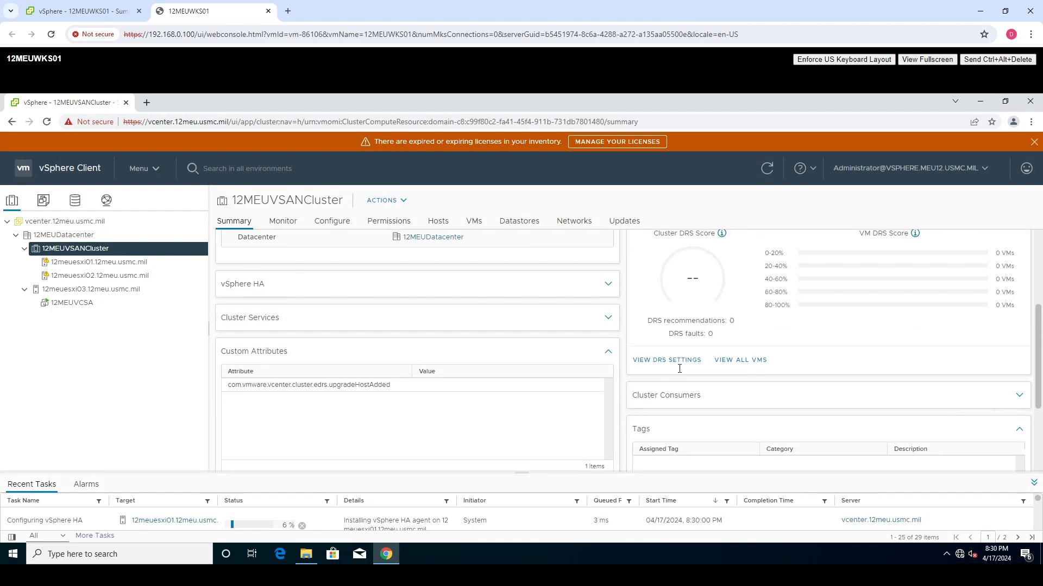
scroll(549, 337, up, 2)
click(404, 401)
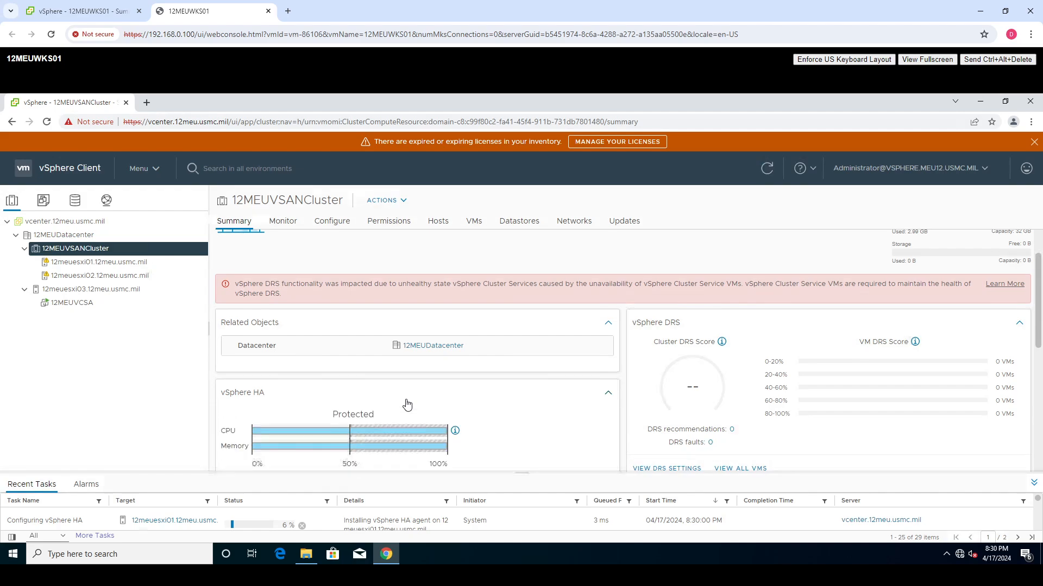
scroll(652, 407, down, 4)
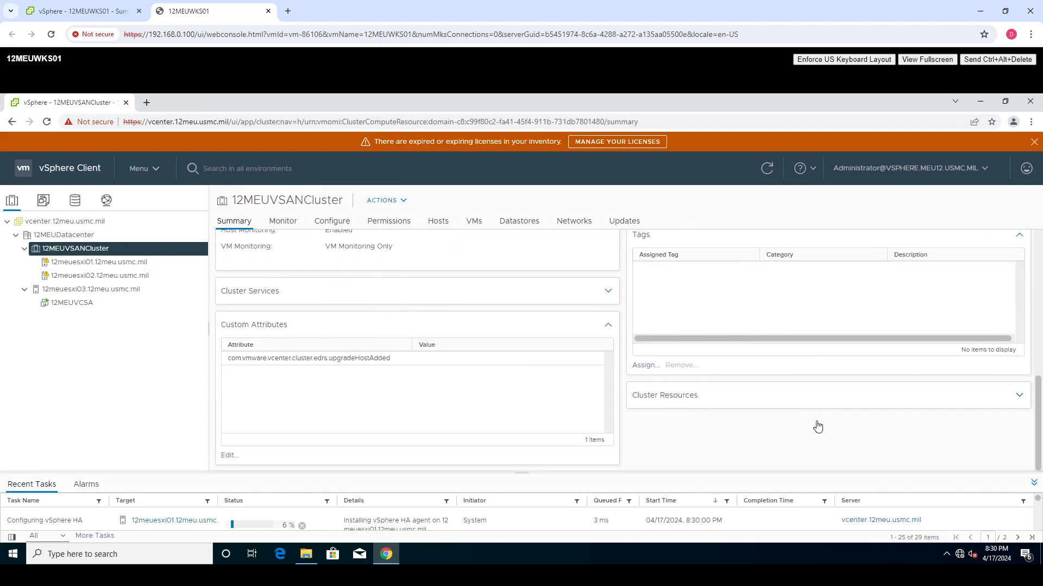
click(811, 404)
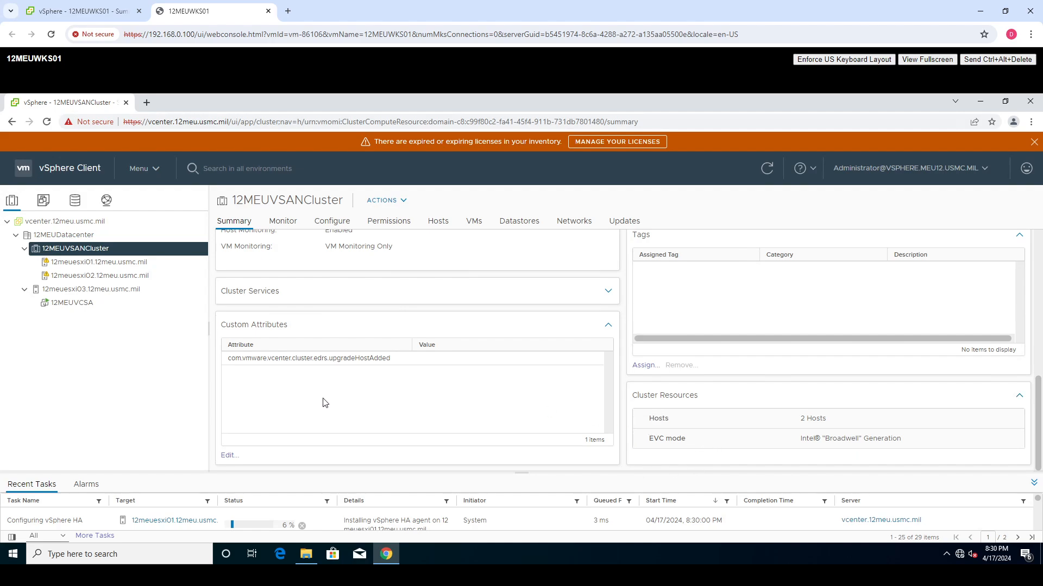
scroll(741, 399, up, 5)
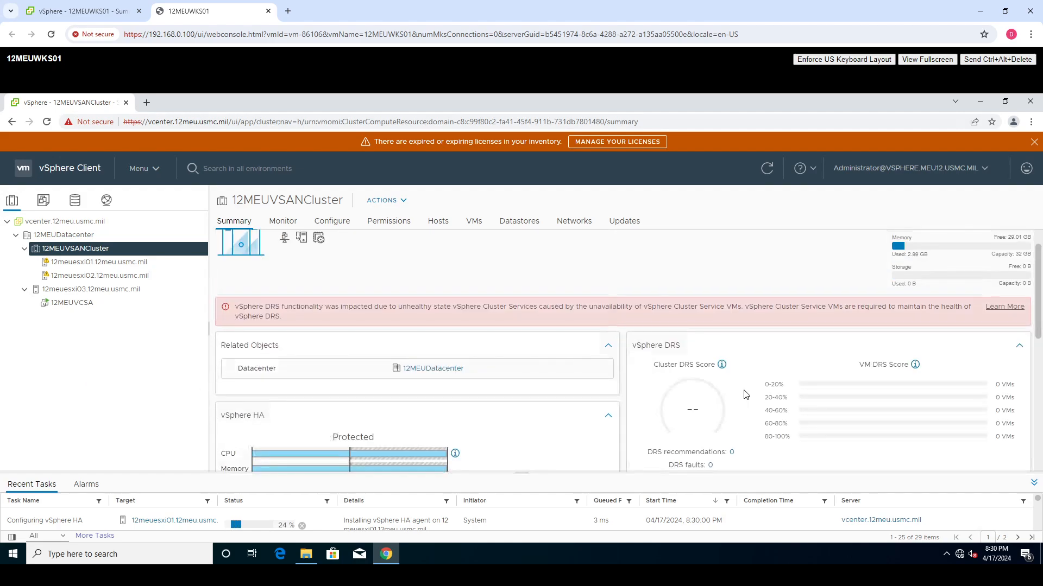